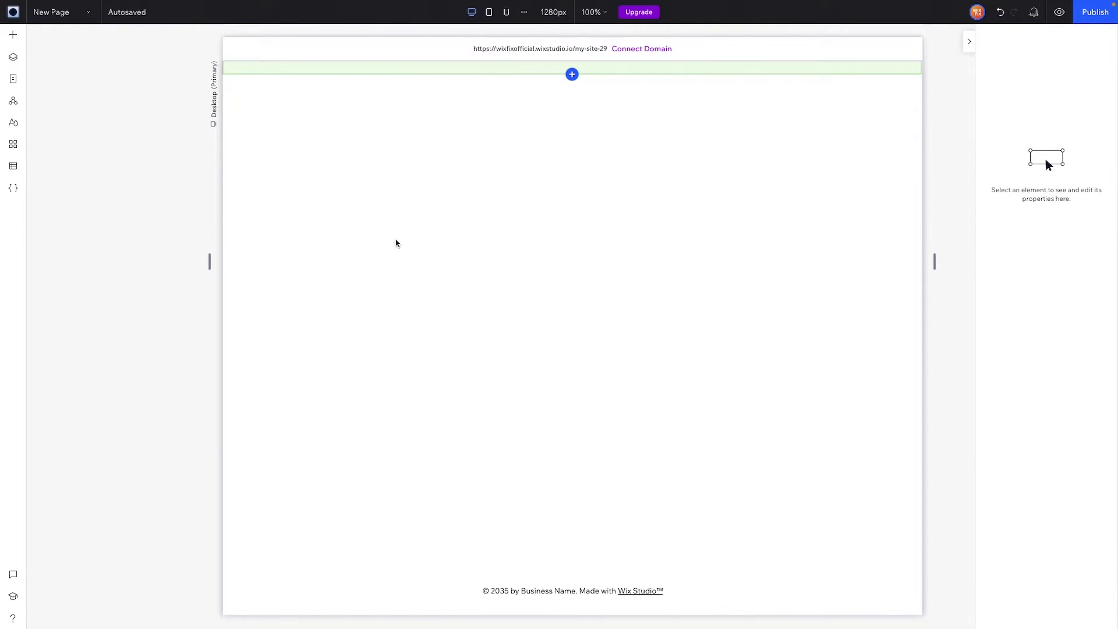
Select the empty section and scroll up and down to review the blank 900 px sections
left_click(349, 147)
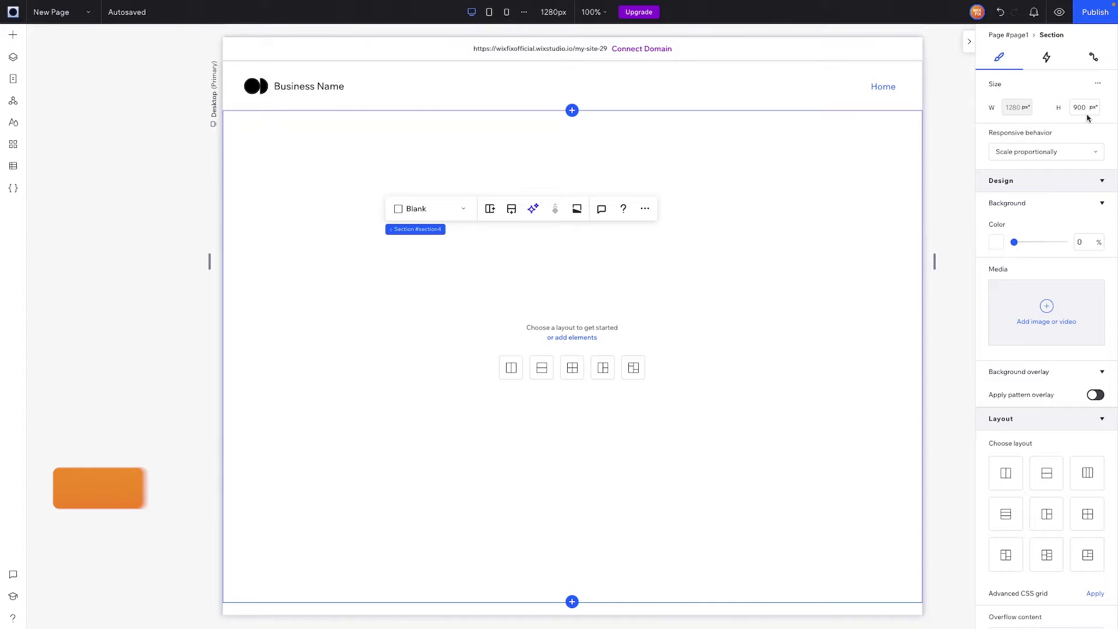
left_click(742, 273)
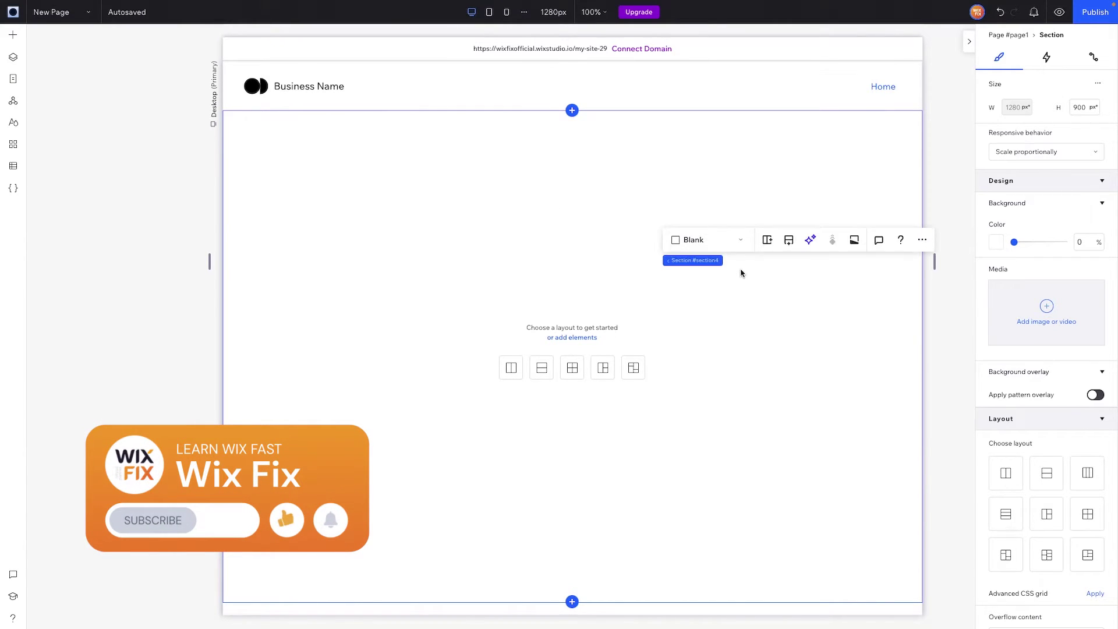
scroll(741, 273, "down", 1)
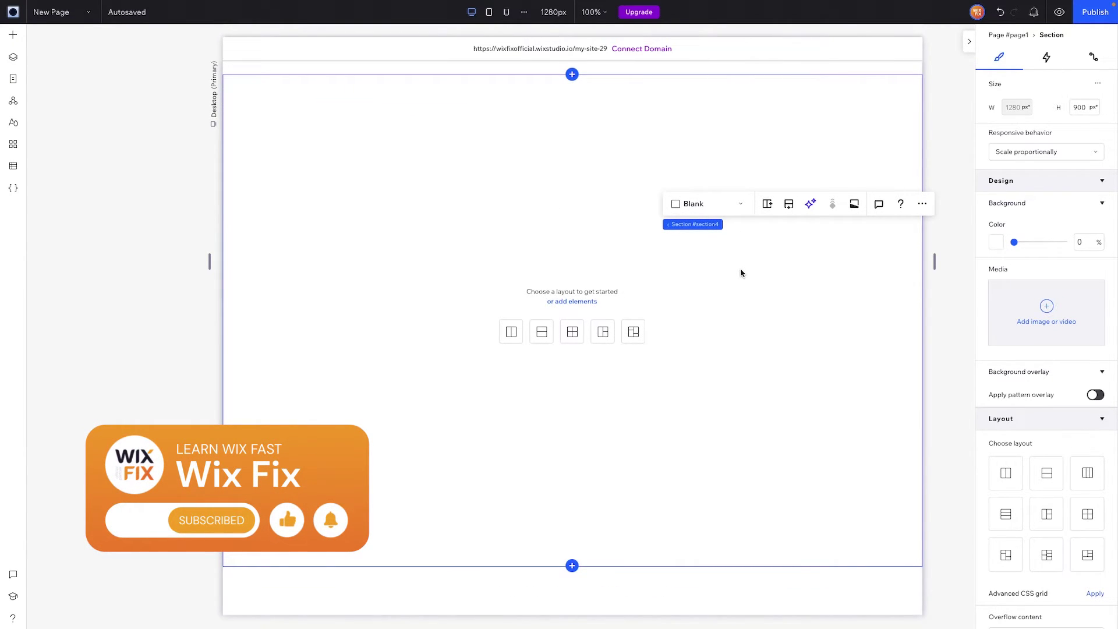
scroll(741, 273, "down", 8)
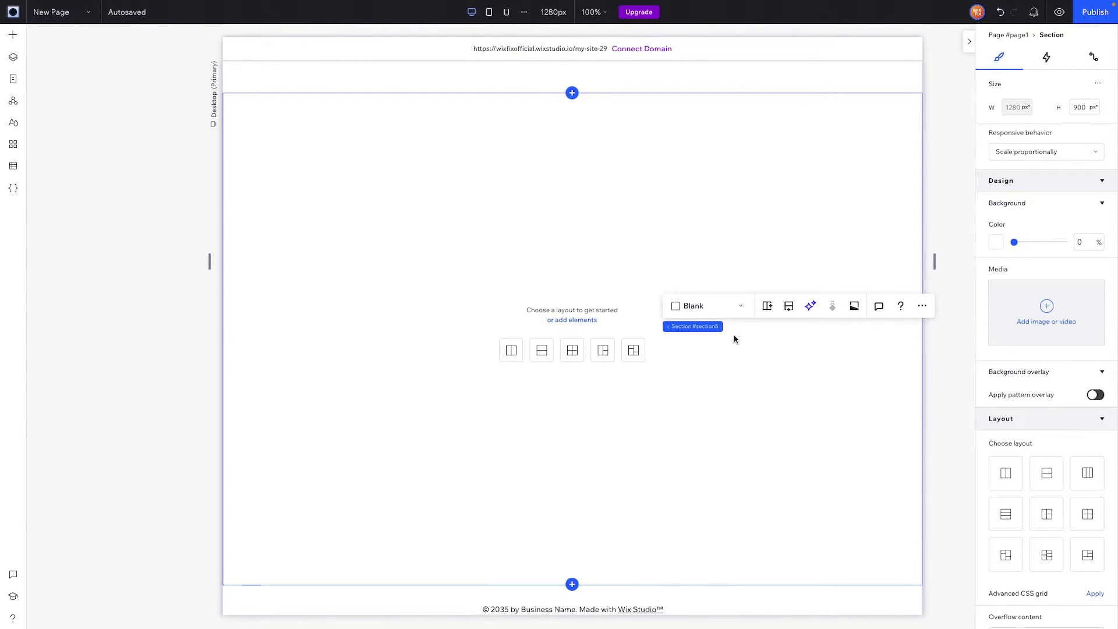
scroll(734, 340, "down", 3)
scroll(572, 268, "up", 4)
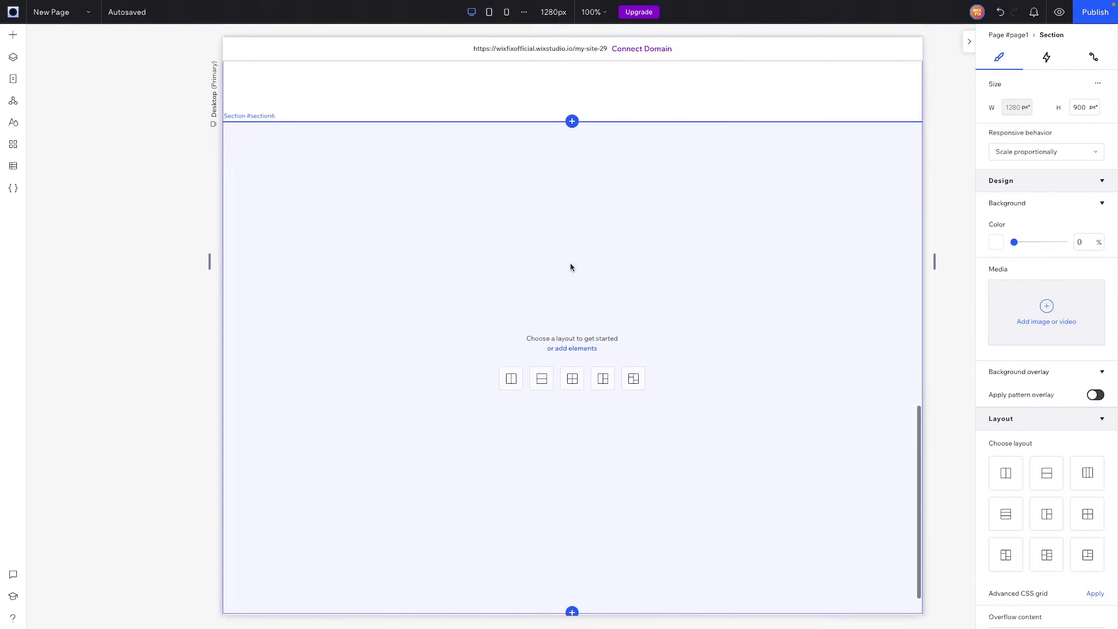
scroll(672, 267, "down", 1)
scroll(568, 298, "up", 2)
scroll(452, 285, "down", 5)
scroll(252, 242, "up", 5)
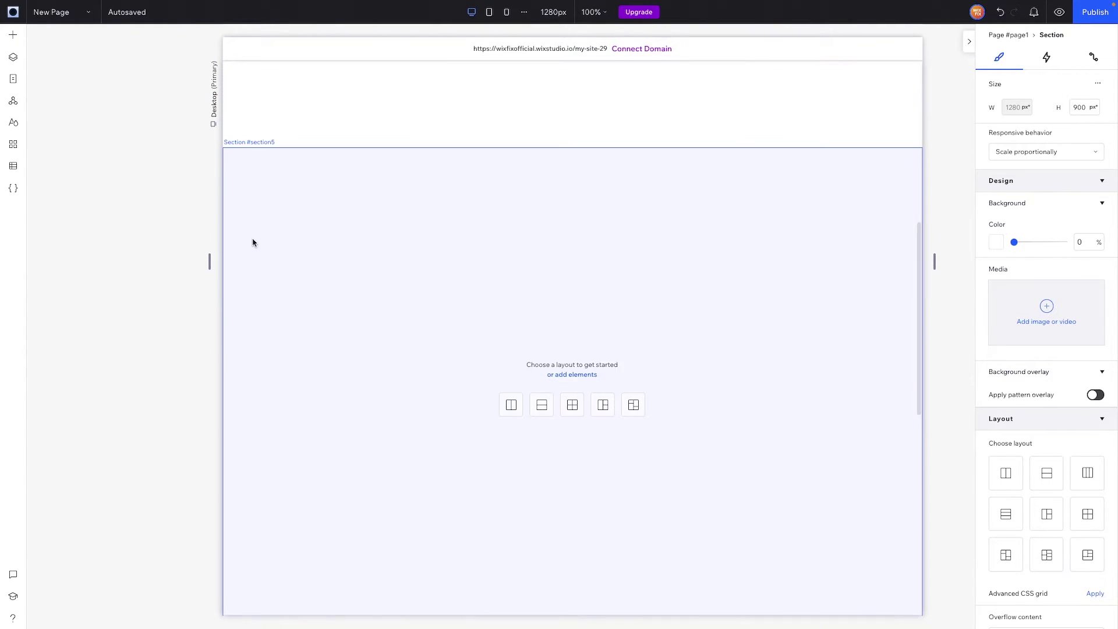
scroll(352, 151, "up", 7)
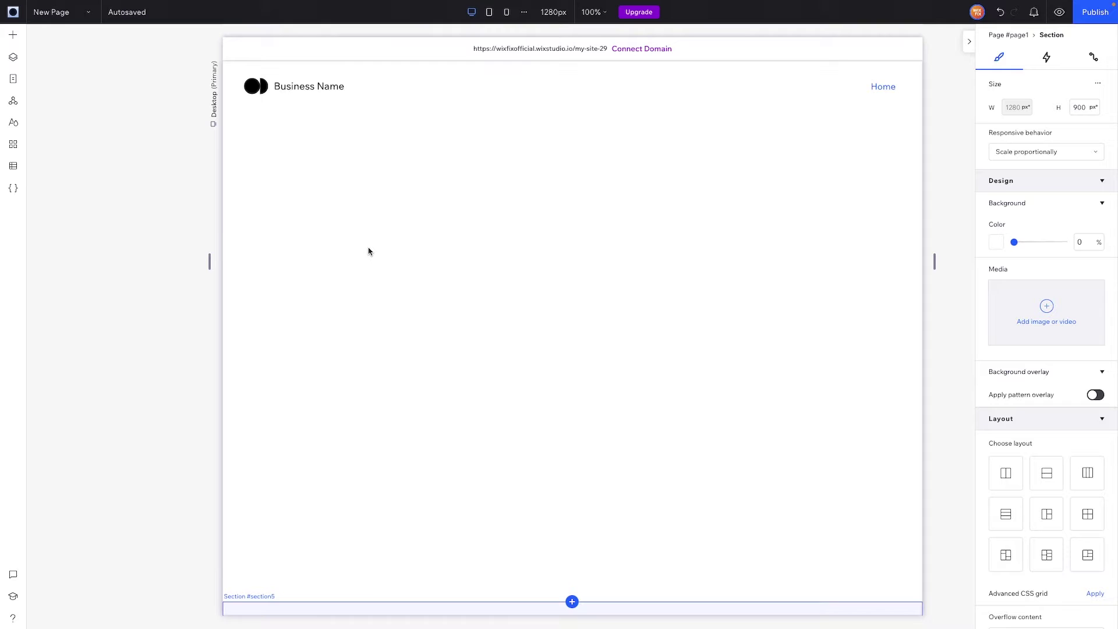
scroll(434, 295, "down", 10)
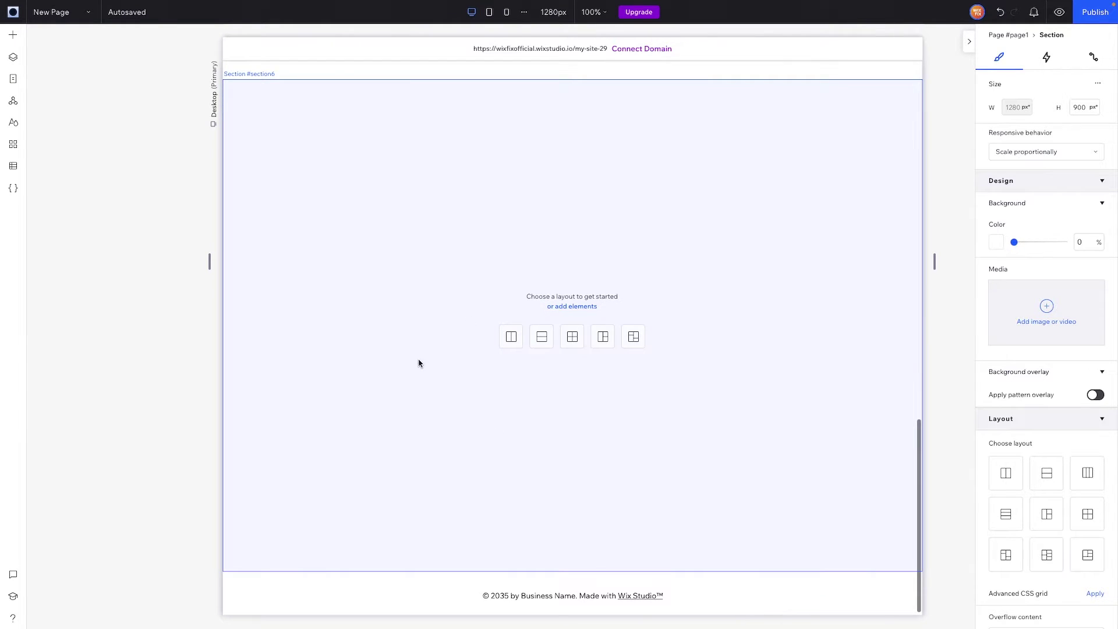
scroll(434, 360, "up", 8)
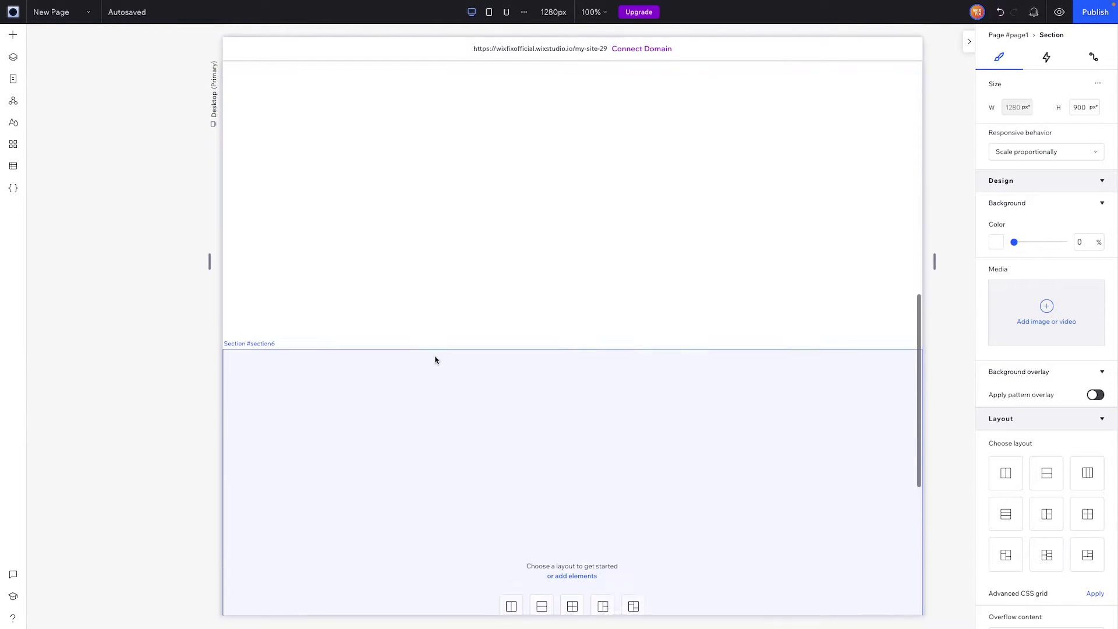
Give the empty section a dark navy background colour
left_click(440, 262)
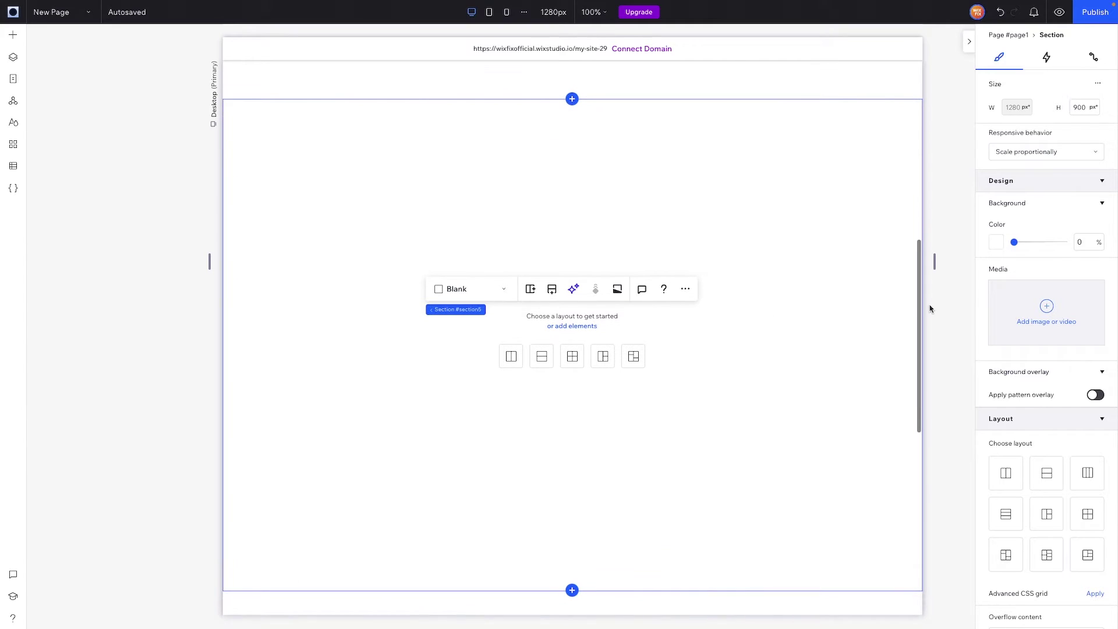
left_click(996, 242)
left_click(1101, 359)
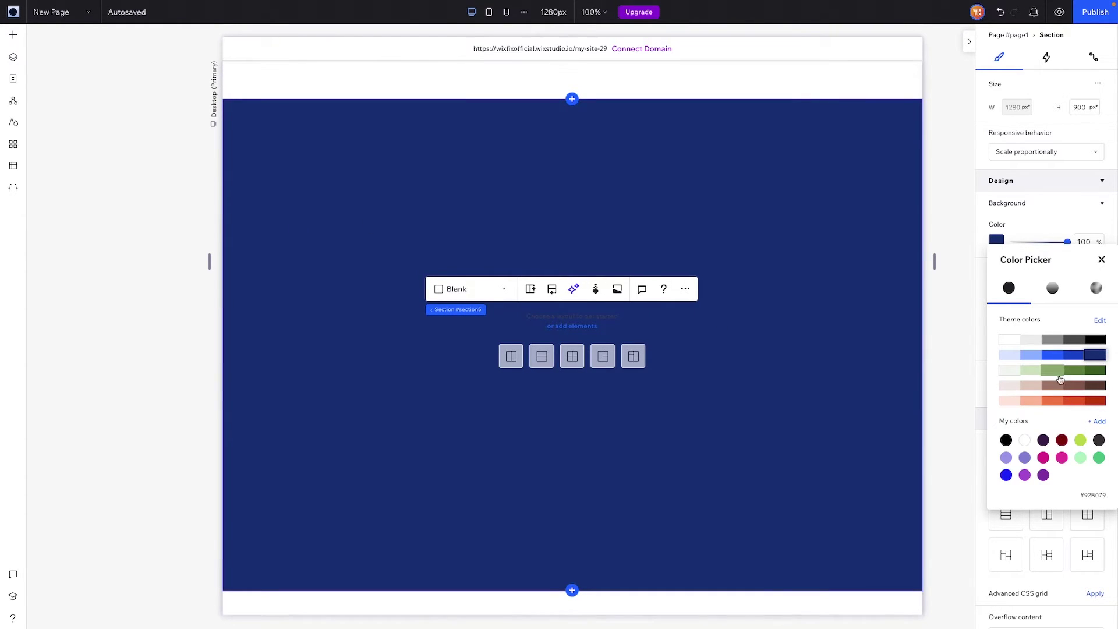
left_click(439, 237)
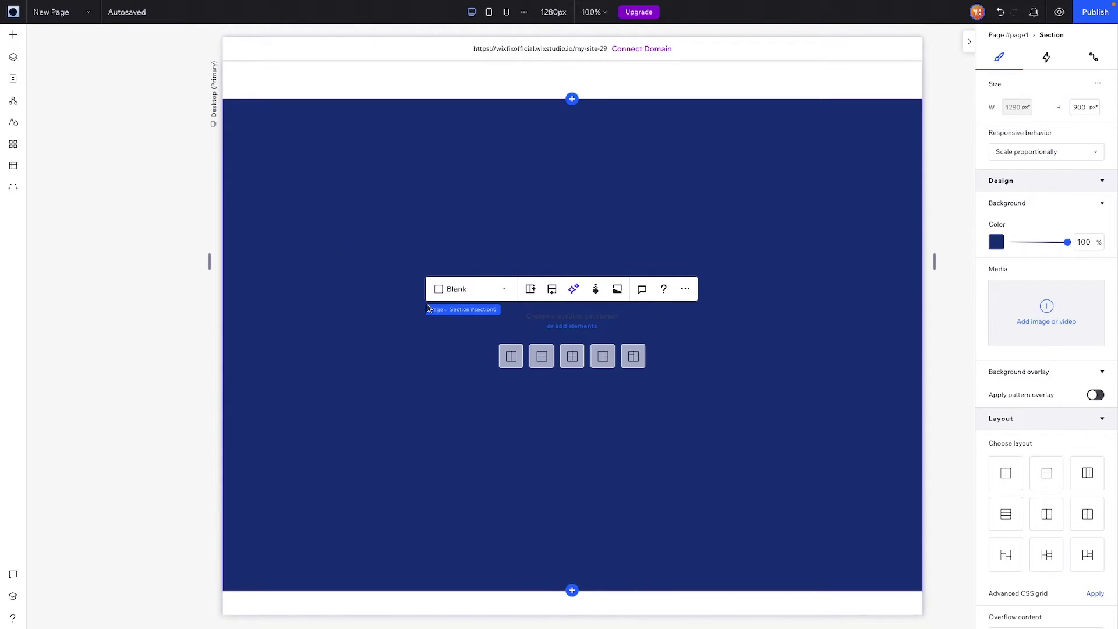
Add a Container from Quick Add into the navy section and select it
left_click(13, 34)
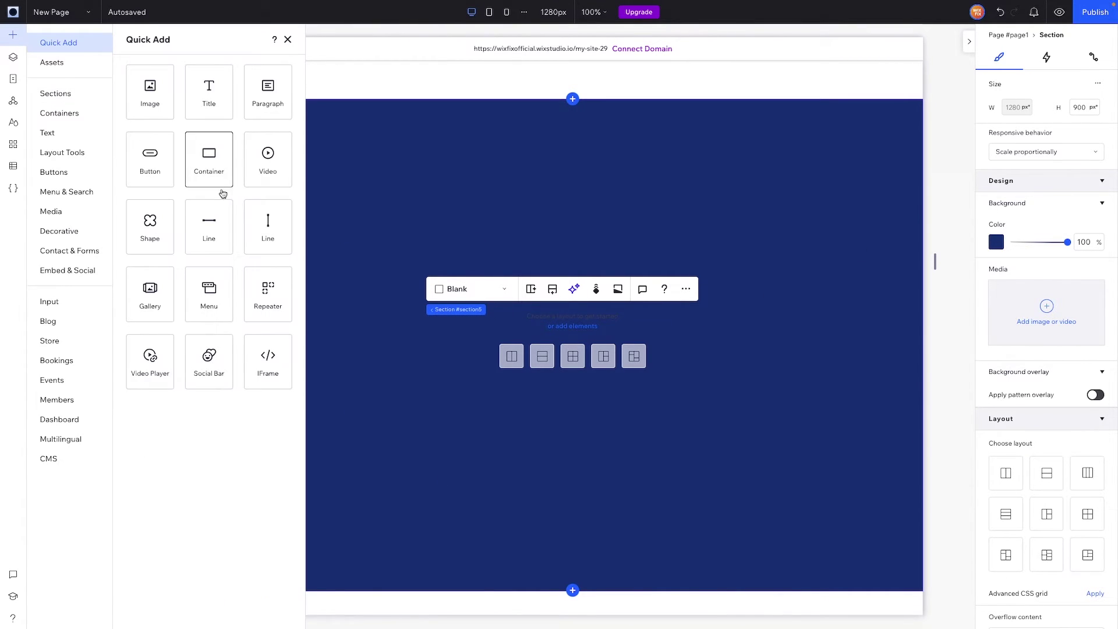
left_click_drag(199, 165, 538, 239)
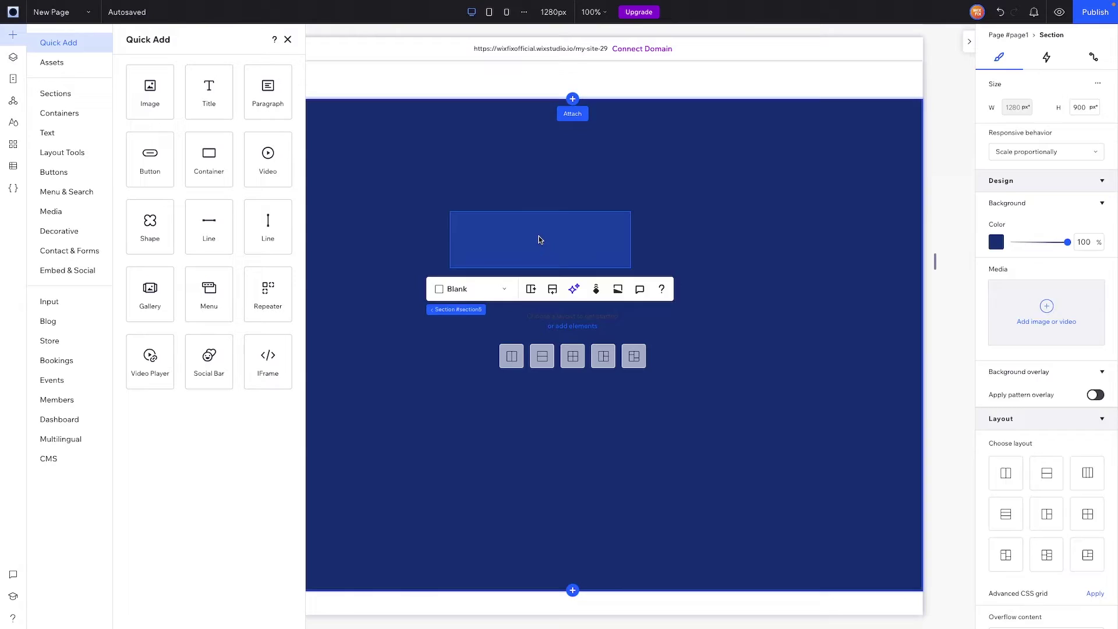
left_click(559, 307)
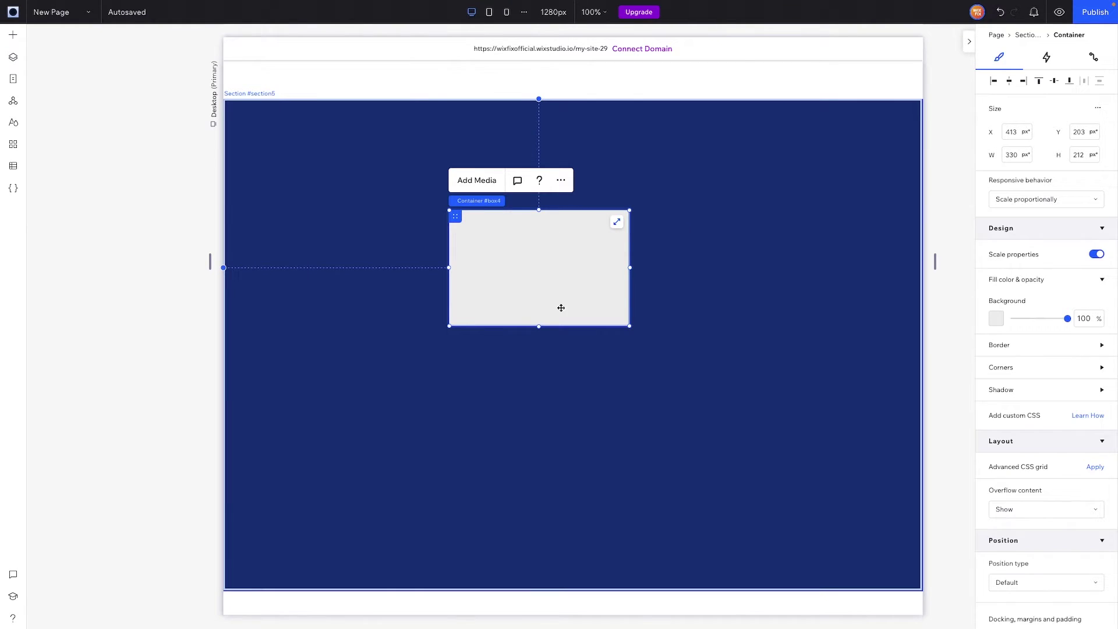
Set the container to 80% width, align it centre-top, and stretch it much taller
left_click(1098, 108)
left_click(1073, 115)
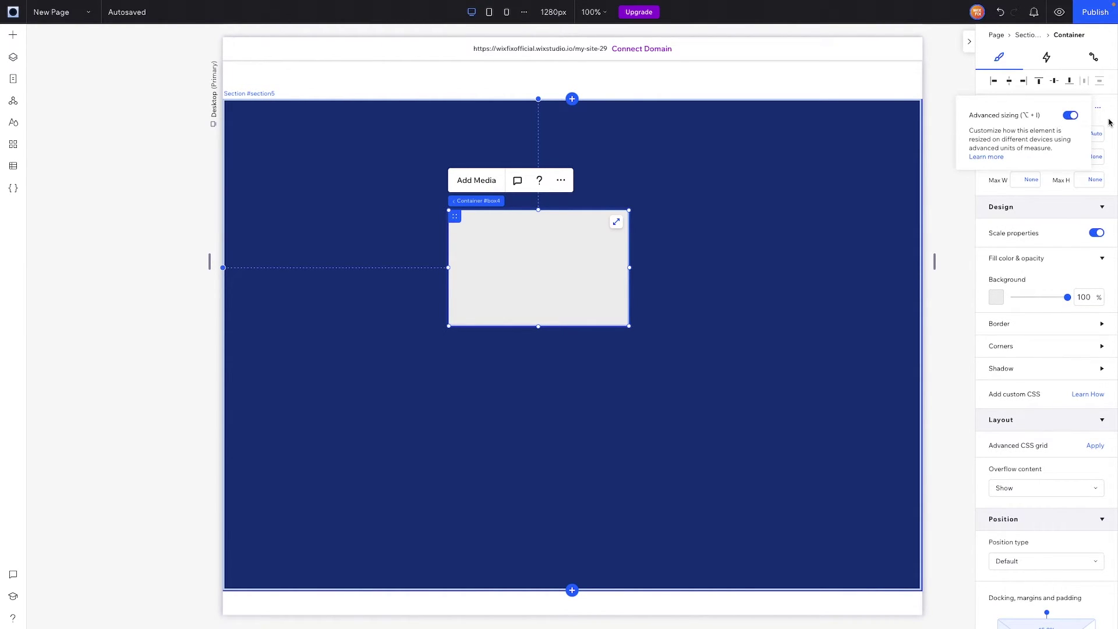
left_click(1024, 133)
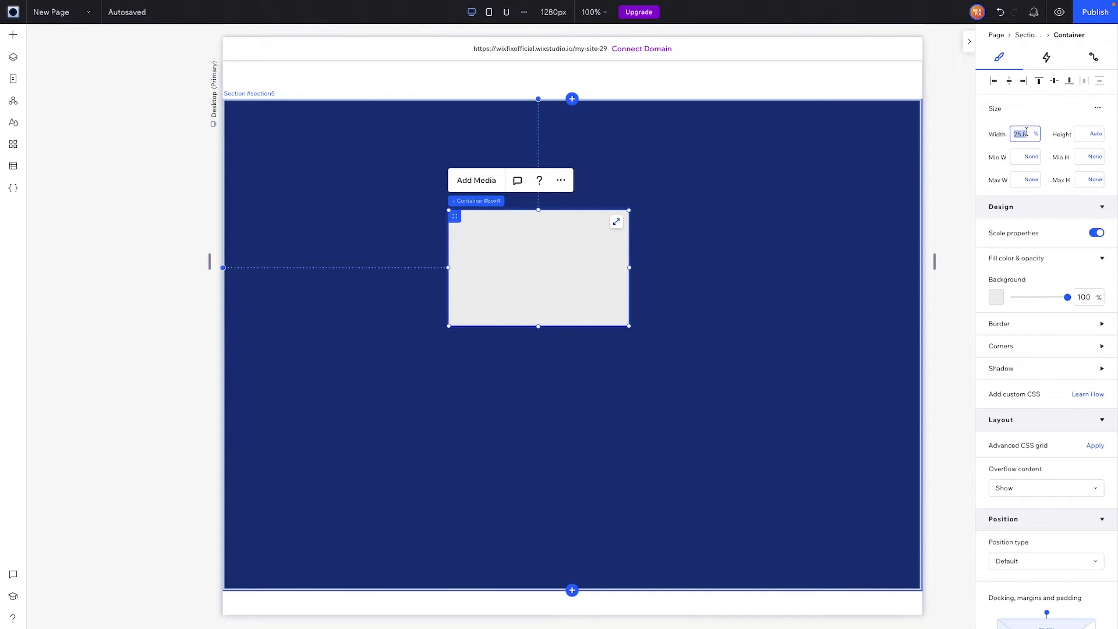
type("80")
key("Return")
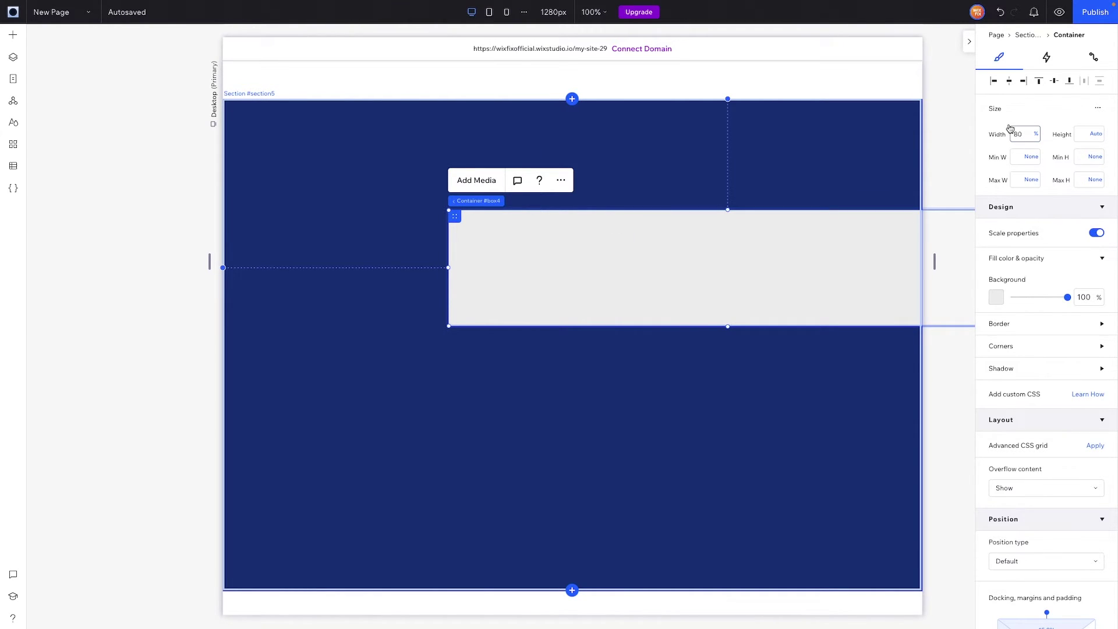
left_click(1014, 82)
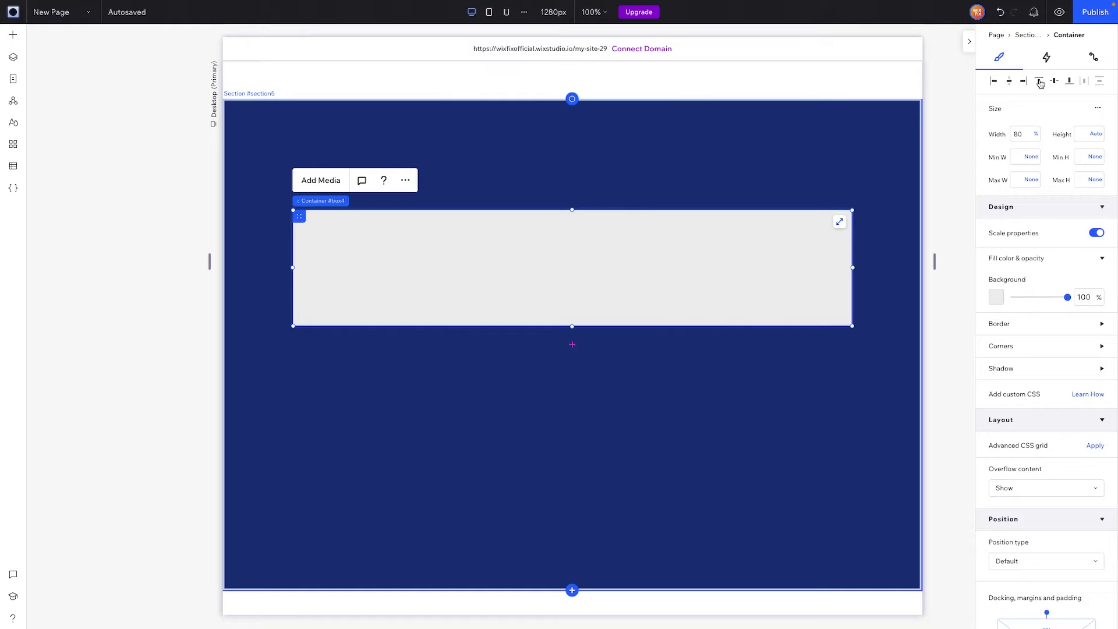
left_click(1040, 81)
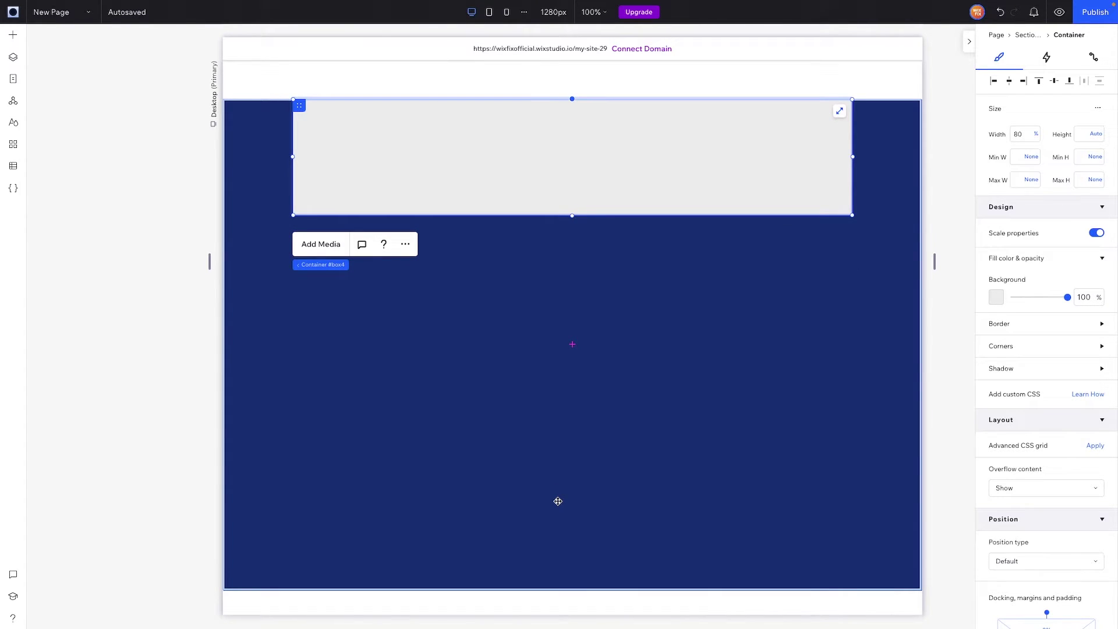
left_click_drag(572, 215, 564, 437)
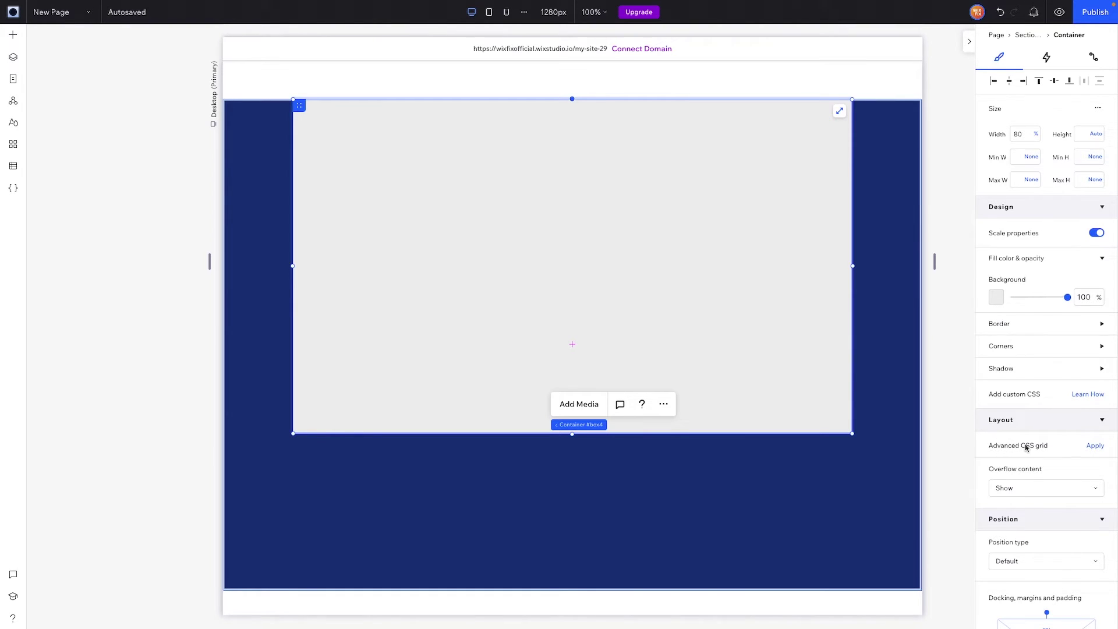
Turn the container into a 1x2 CSS grid with a 32 px vertical row gap
left_click(1087, 446)
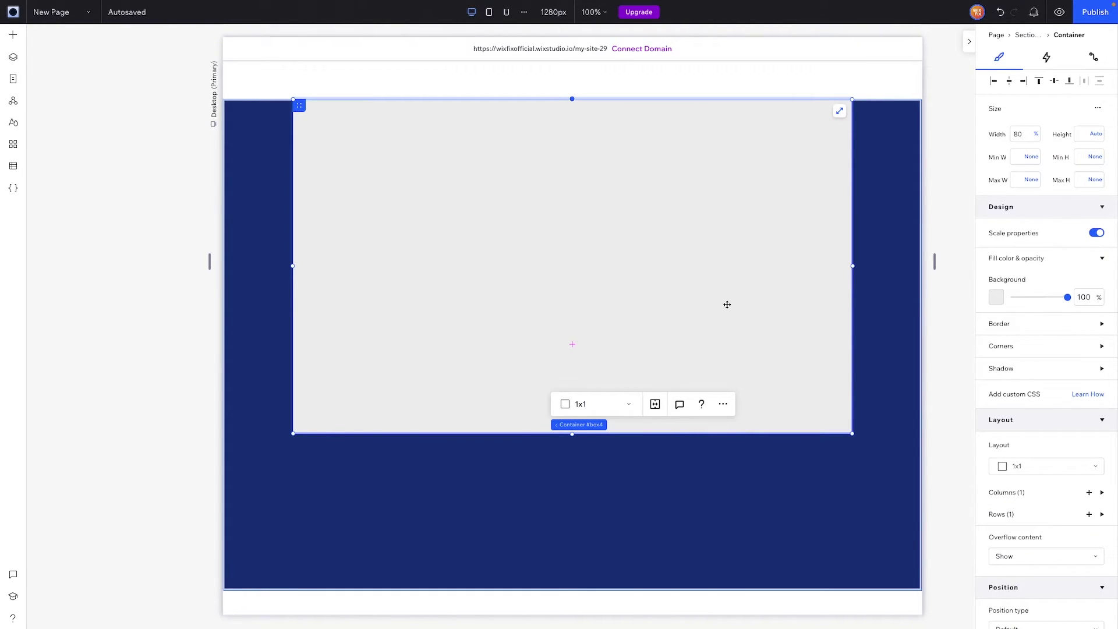
left_click(1090, 515)
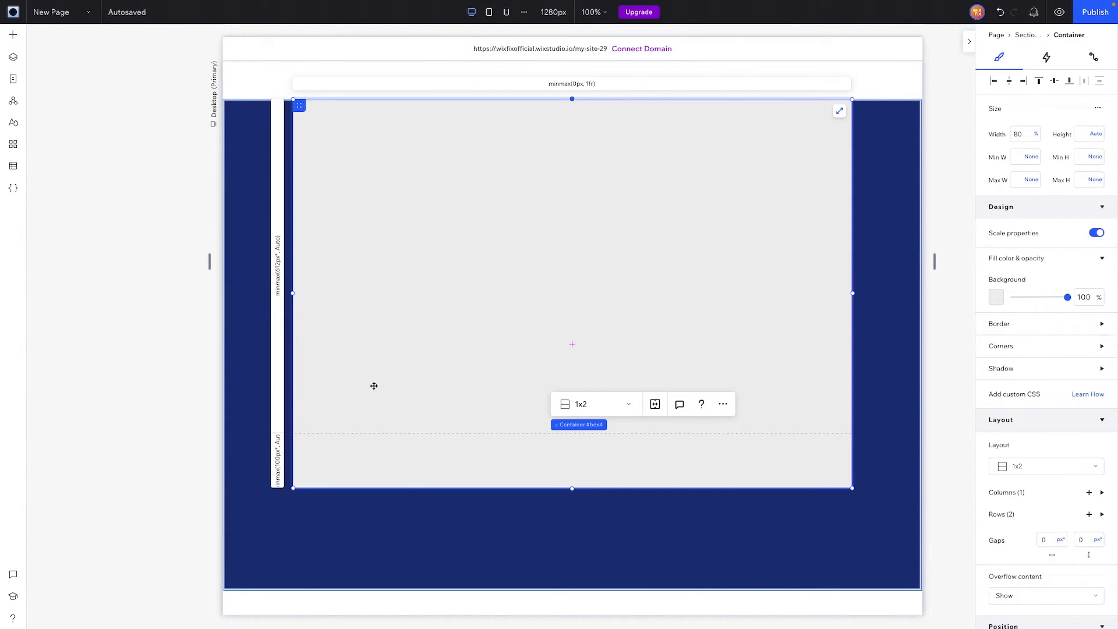
key("ctrl+z")
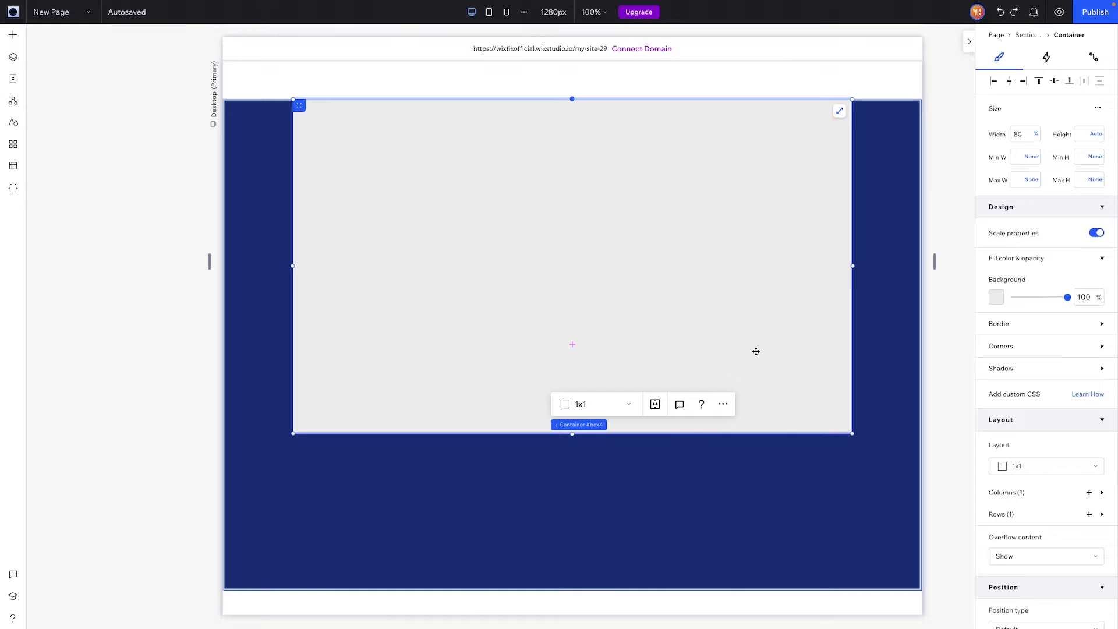
left_click(1030, 469)
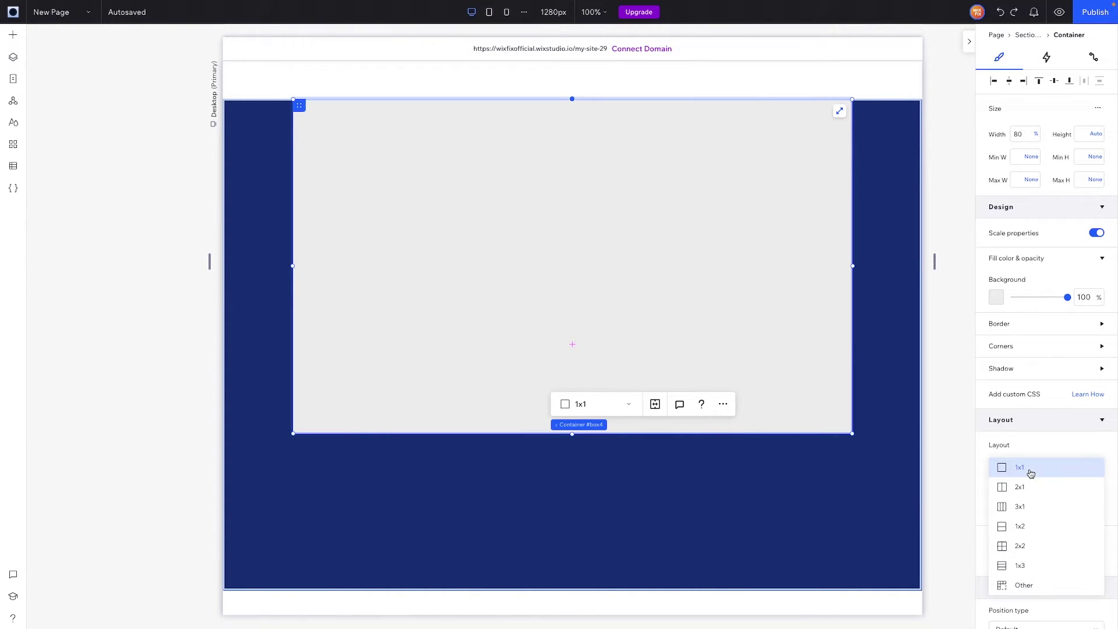
left_click(1030, 529)
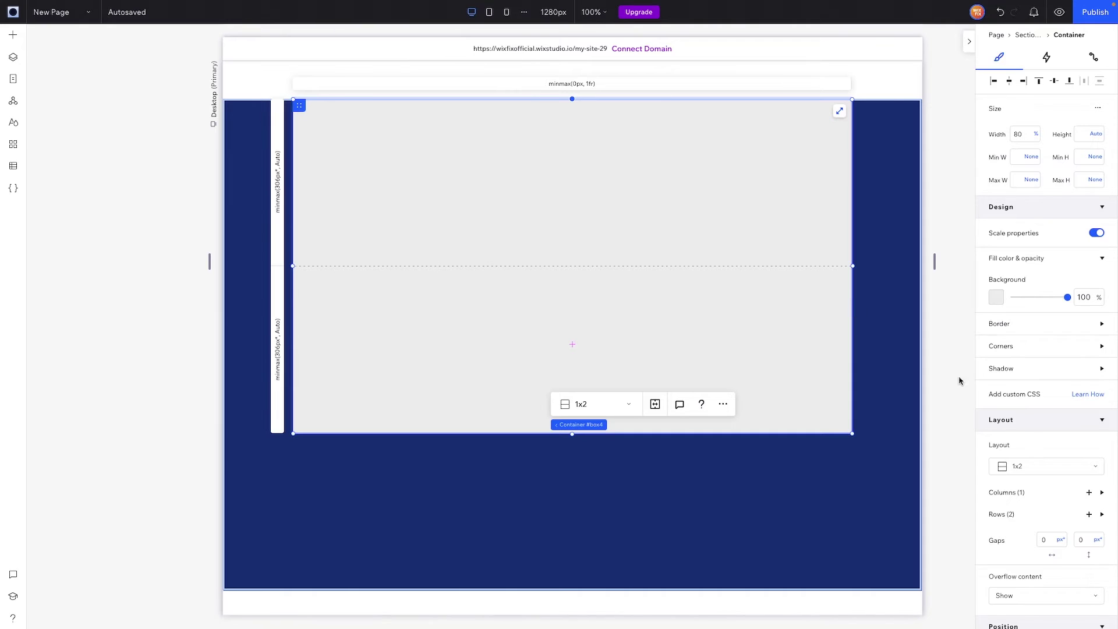
left_click(1088, 541)
type("32")
key("Return")
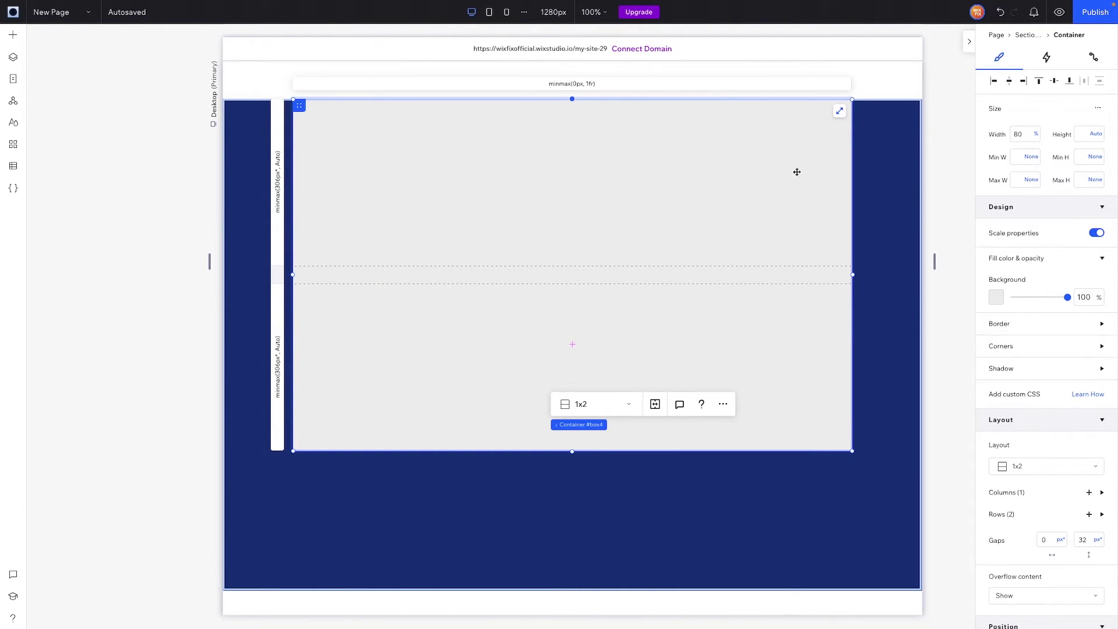
Add a container-wide title in the top row reading 'Subscribe to'
left_click(11, 39)
left_click_drag(267, 95, 455, 180)
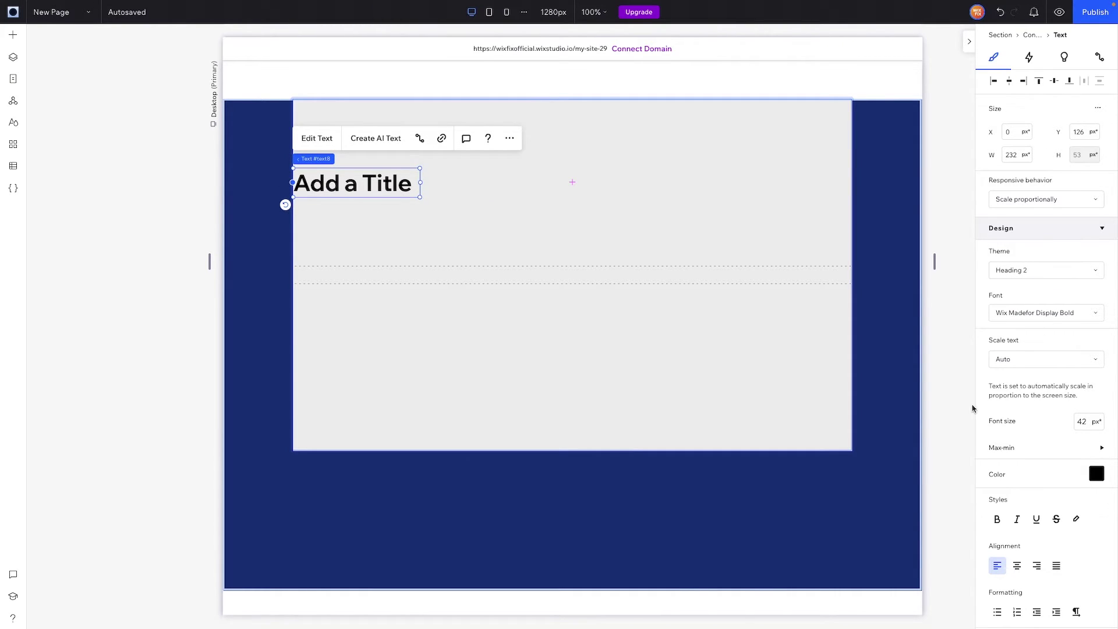
left_click_drag(420, 168, 831, 227)
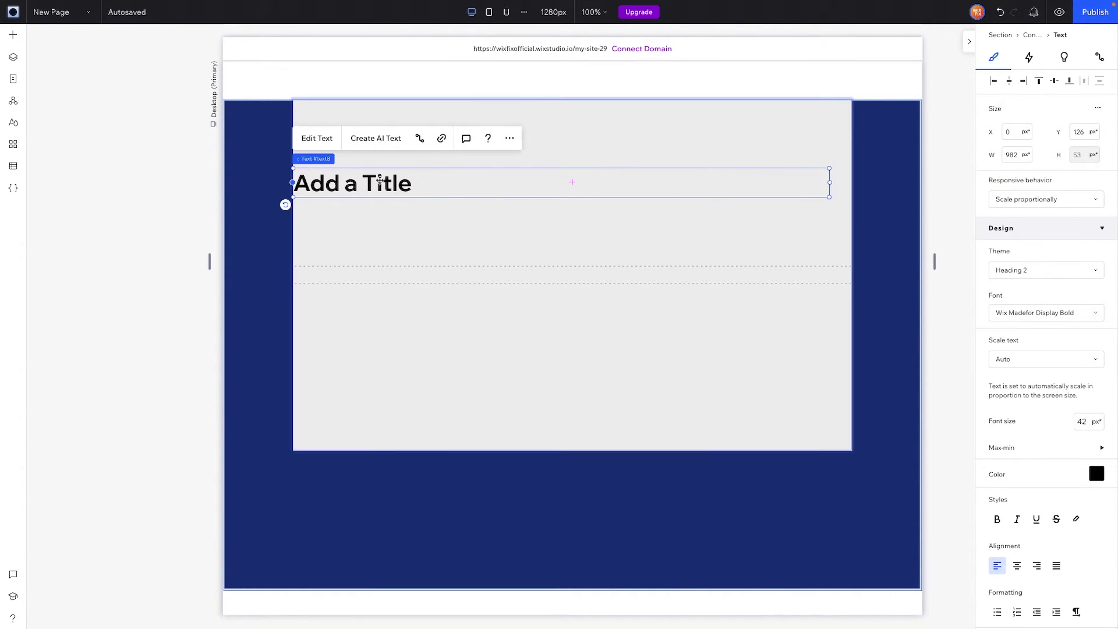
double_click(380, 180)
type("Subscribe to")
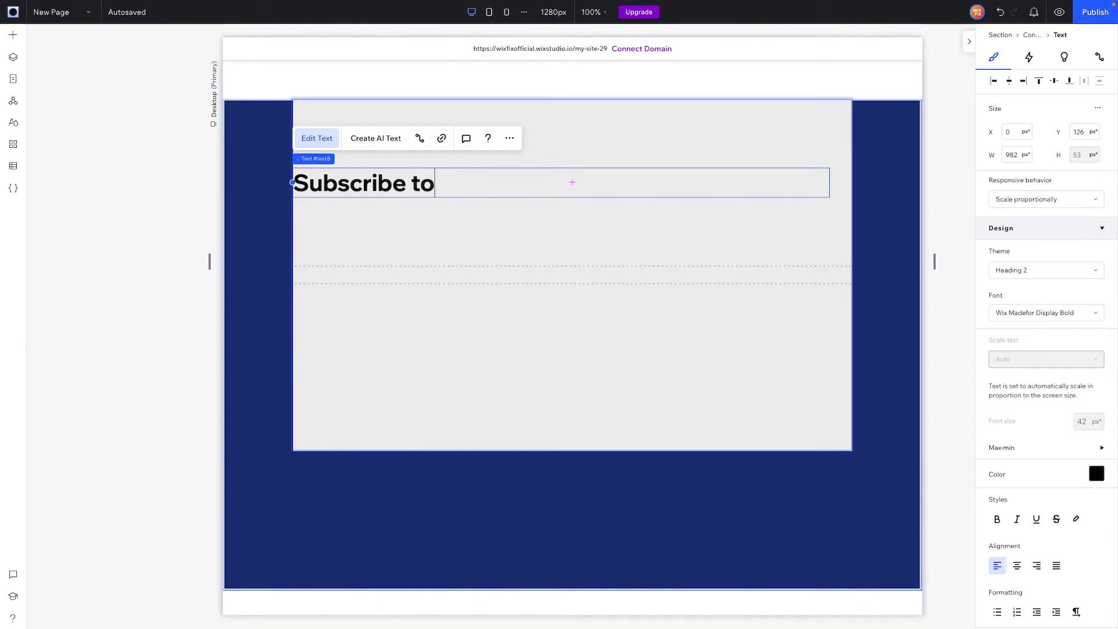
Duplicate the 'Subscribe to' heading and move the copy down into the lower grid row
key("ctrl+a")
key("ctrl+c")
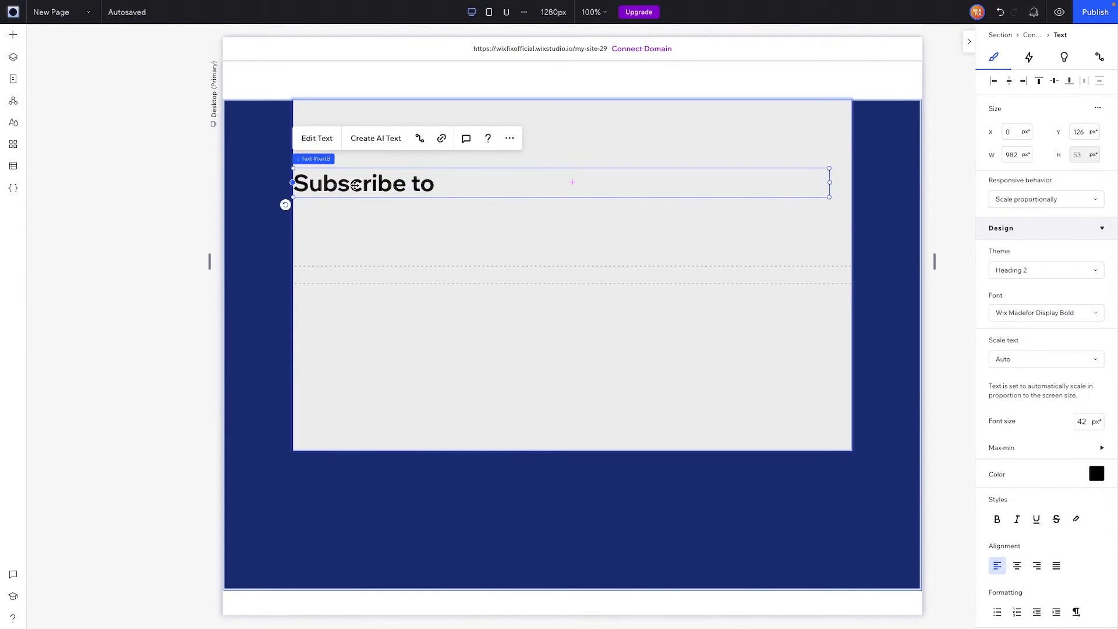
key("Escape")
key("Escape")
key("ctrl+v")
left_click(367, 199)
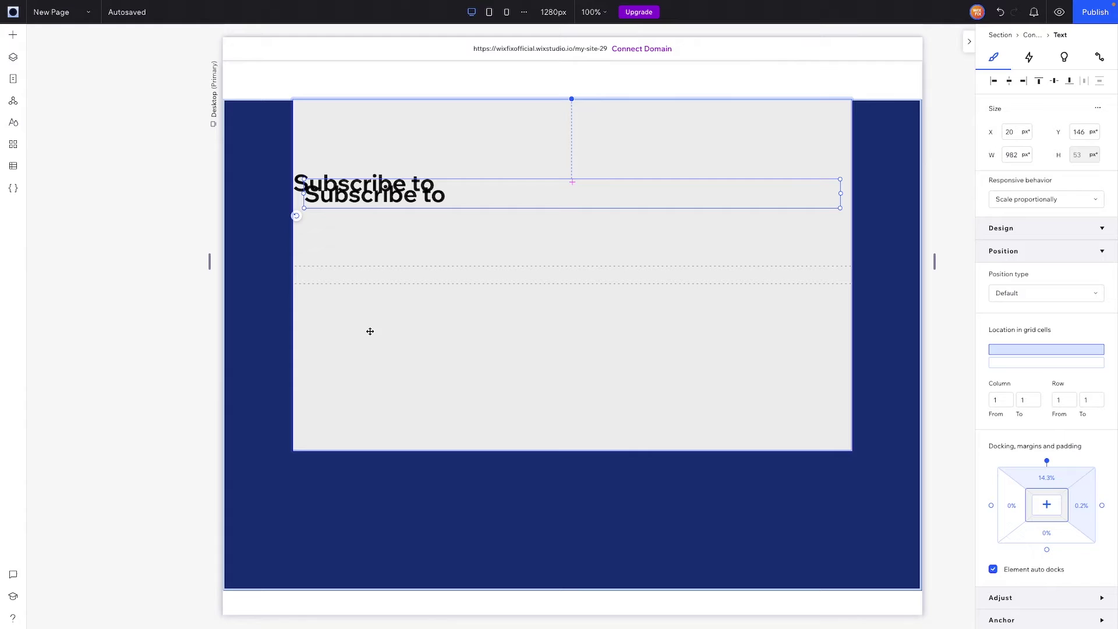
left_click_drag(363, 341, 356, 365)
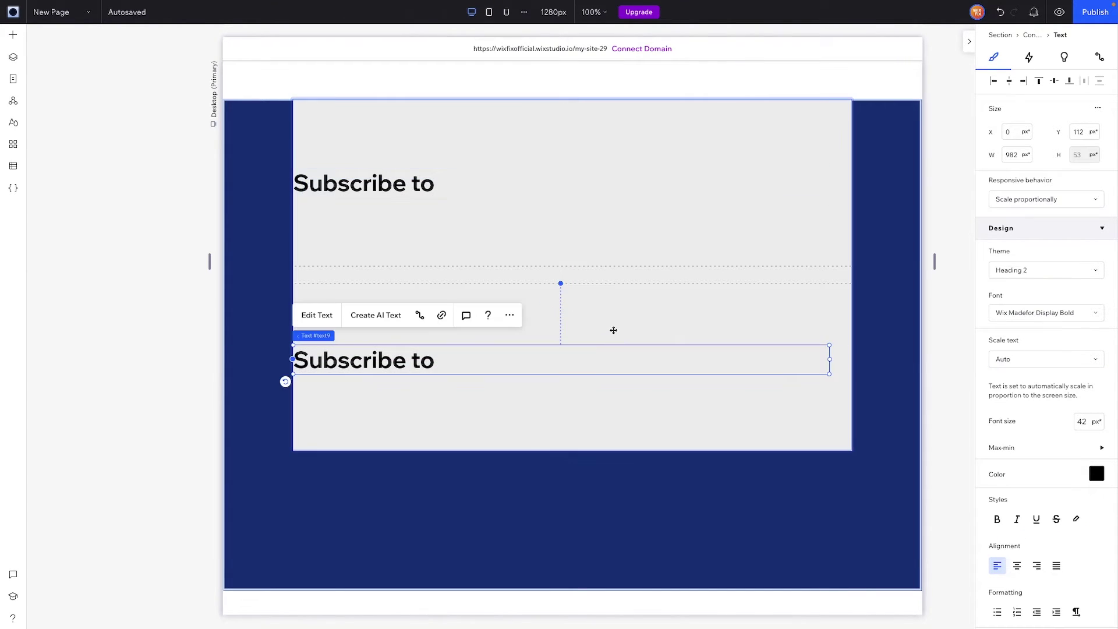
double_click(410, 361)
Retype the copied heading as 'Wix Fix' and enlarge 'Subscribe to' to 120 px font size
type("Wix Fix")
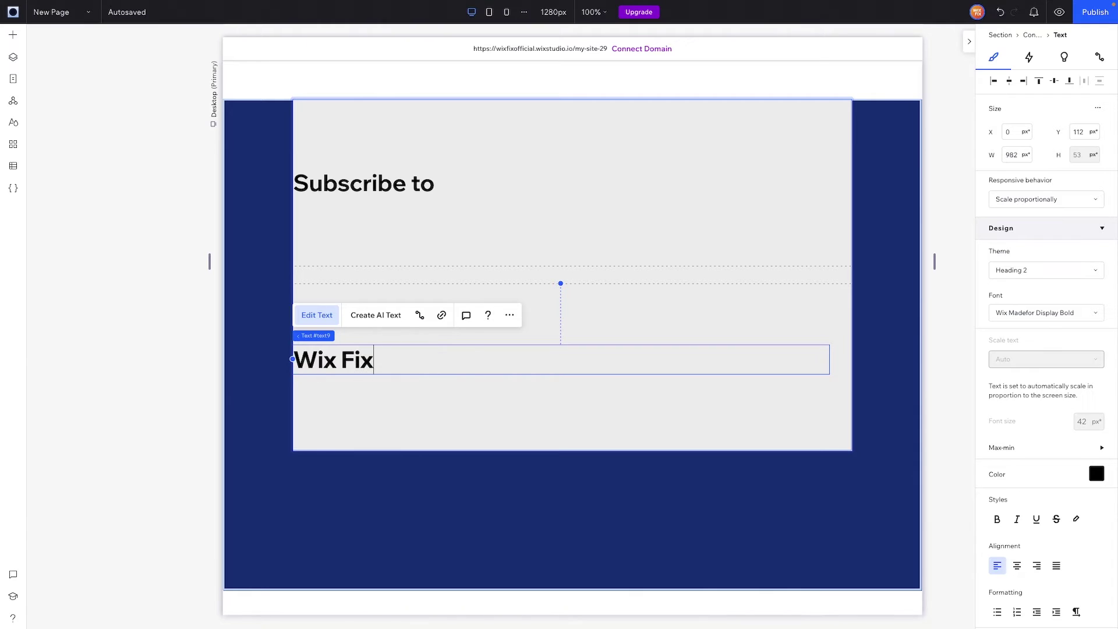
left_click(367, 182)
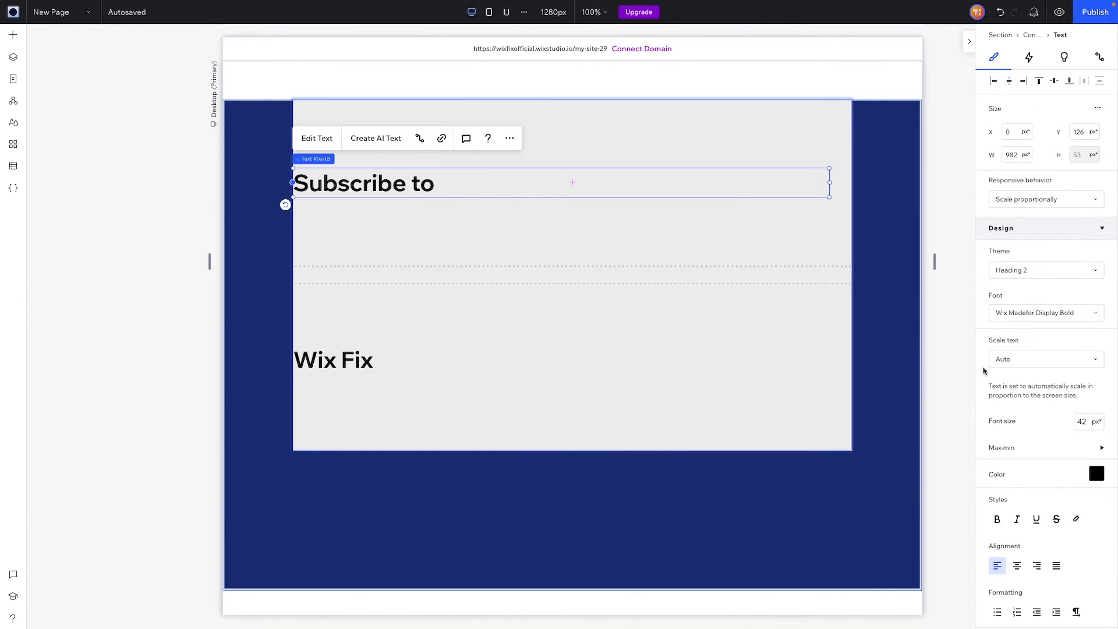
left_click(1087, 424)
type("7")
key("Return")
left_click(1088, 427)
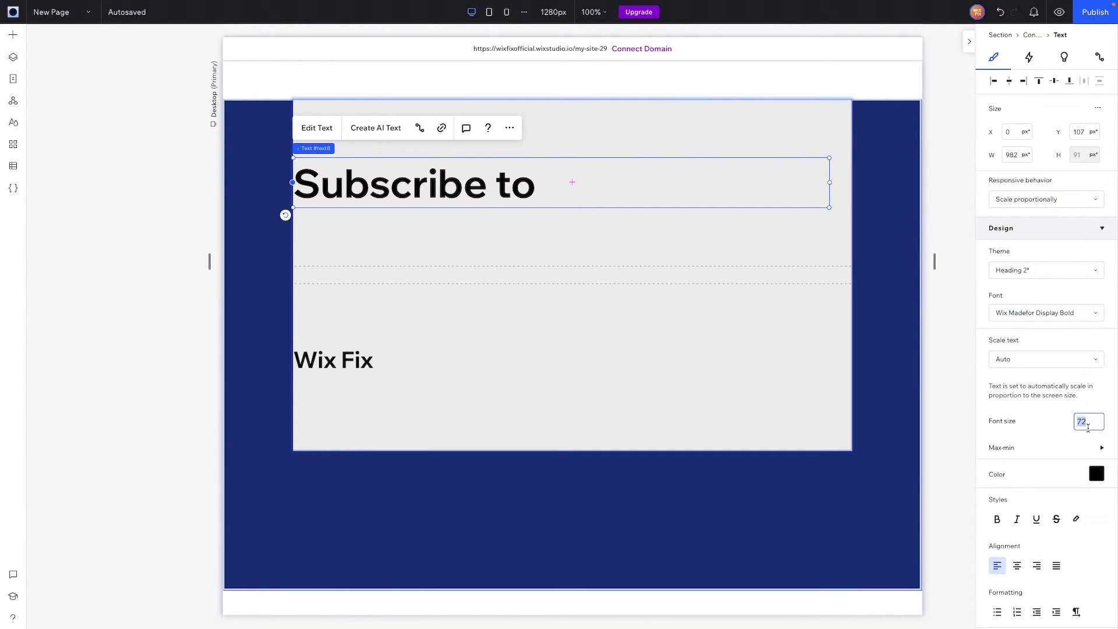
type("92")
left_click(1090, 432)
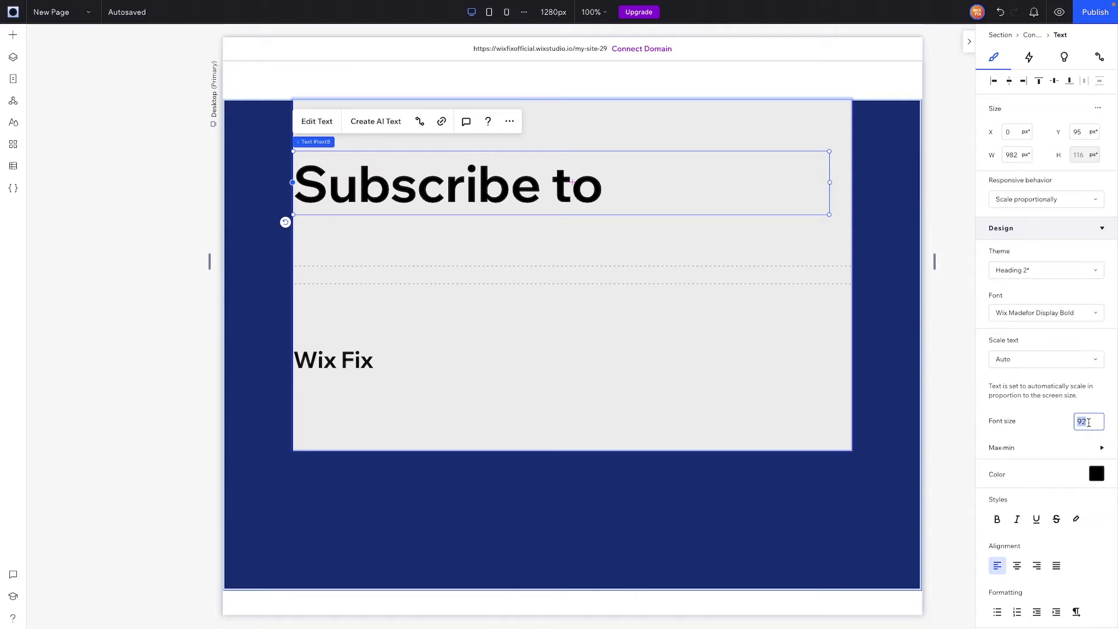
type("120")
key("Return")
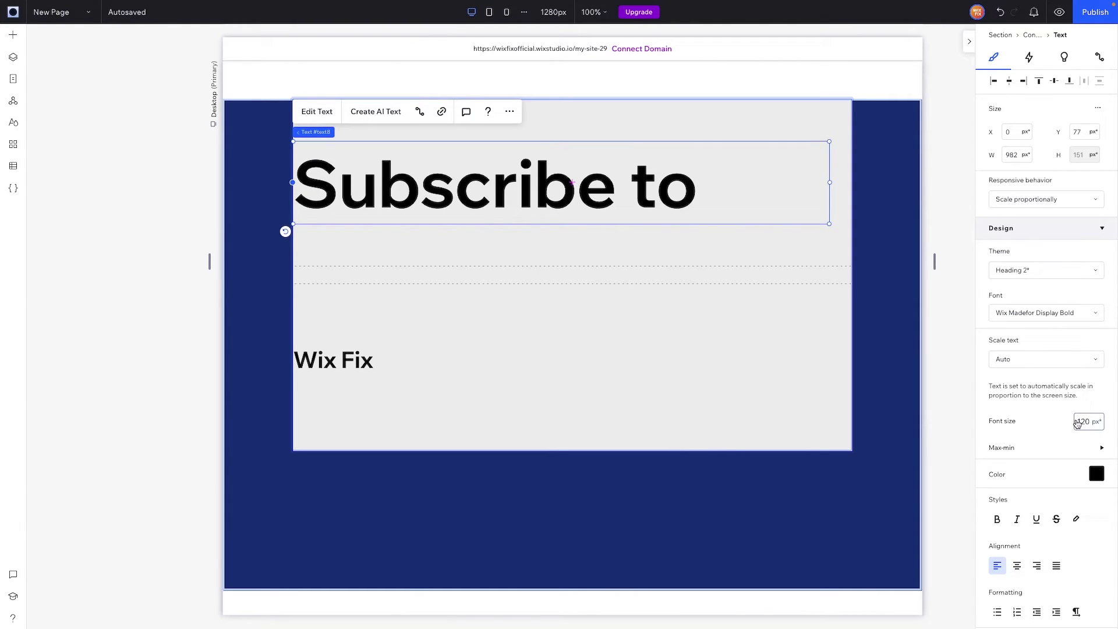
Set 'Wix Fix' to 120 px and switch the heading font to Syne Extra Bold
left_click(385, 366)
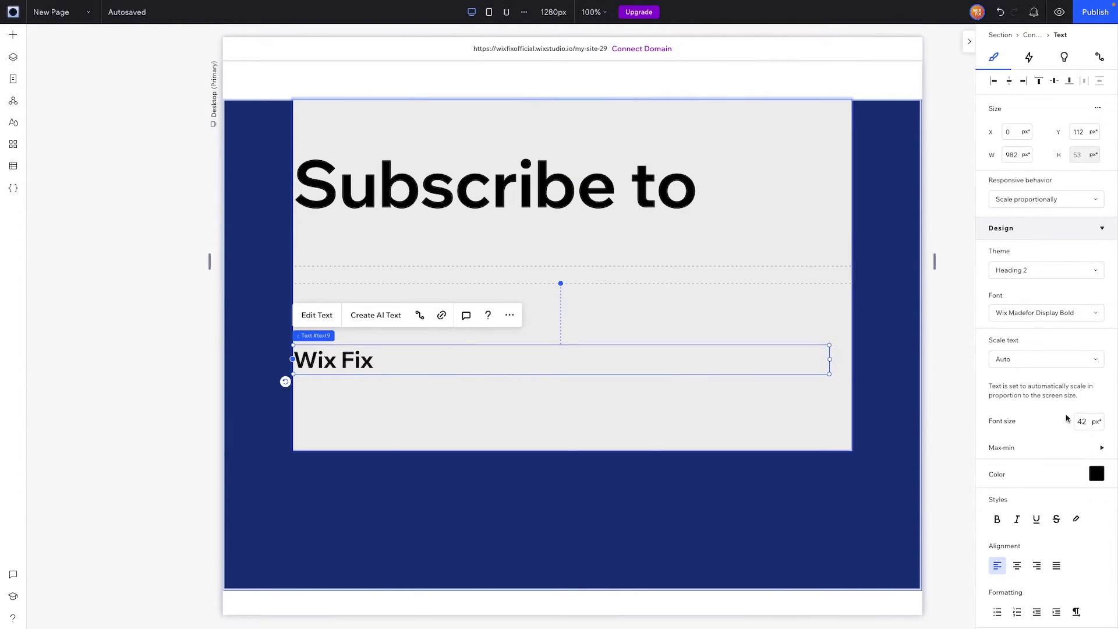
left_click(1086, 422)
key("Return")
left_click(1066, 312)
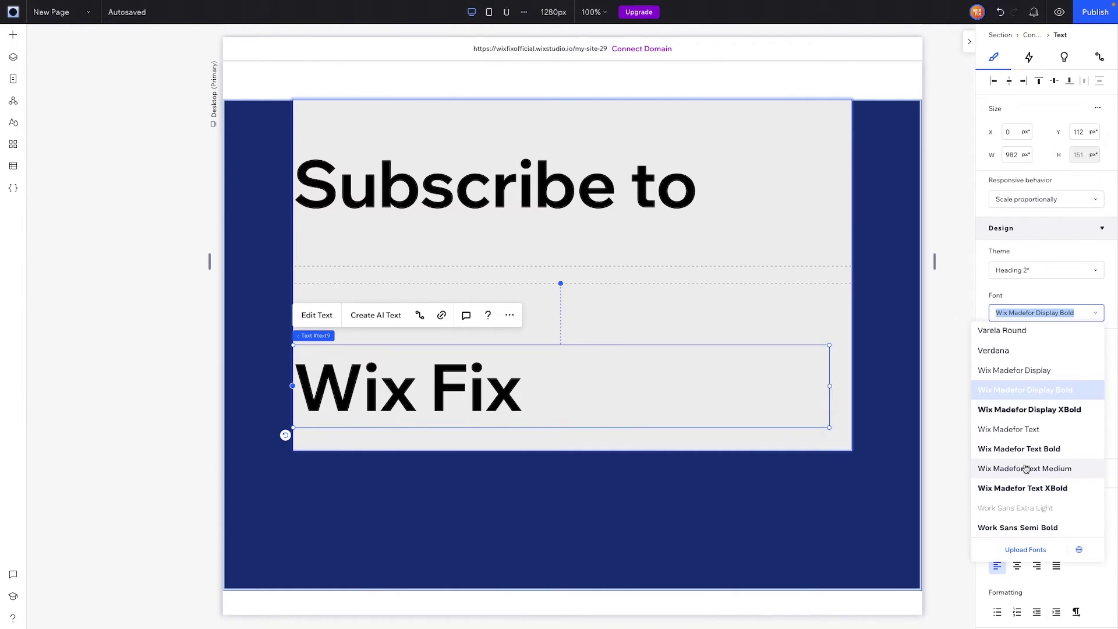
scroll(1027, 470, "up", 15)
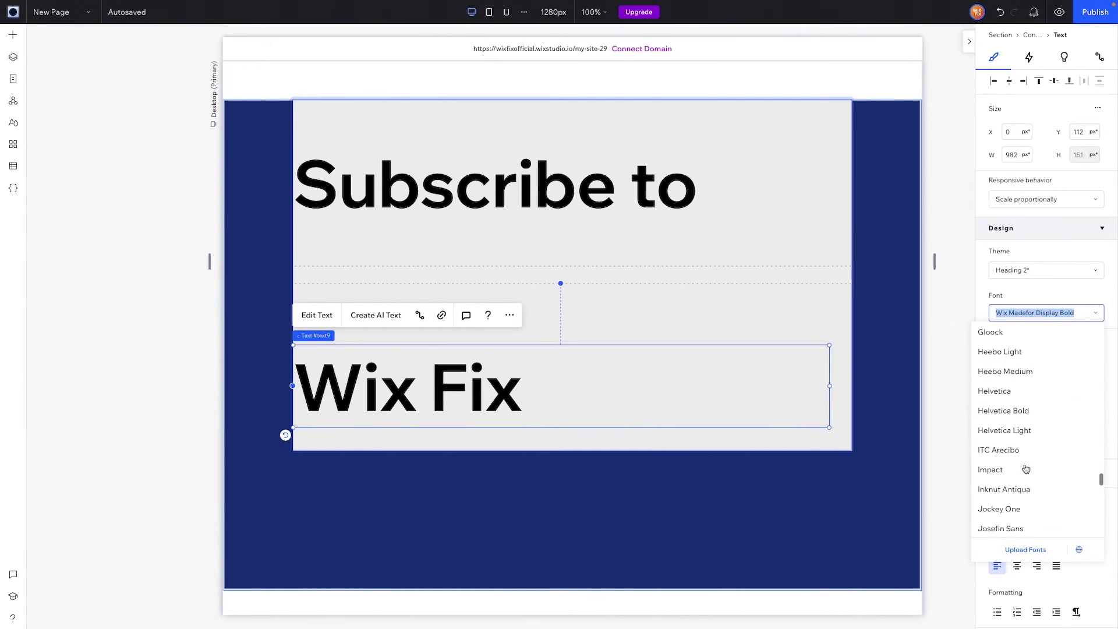
scroll(1025, 468, "up", 10)
left_click(1024, 466)
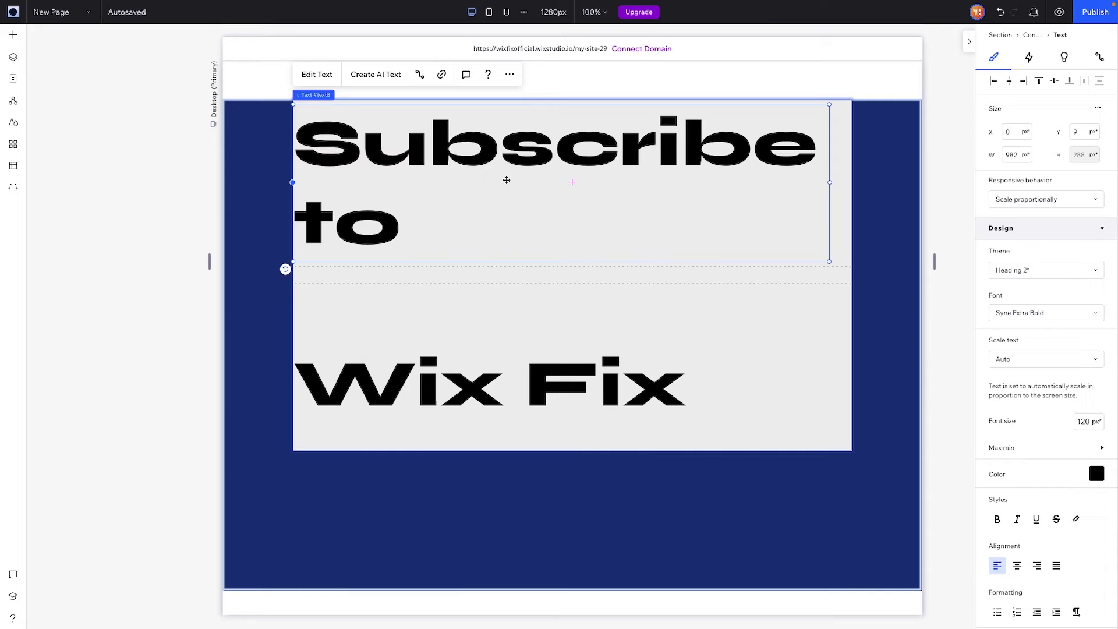
Reduce 'Subscribe to' to 96 px so it fits on one line
left_click(1091, 423)
type("96")
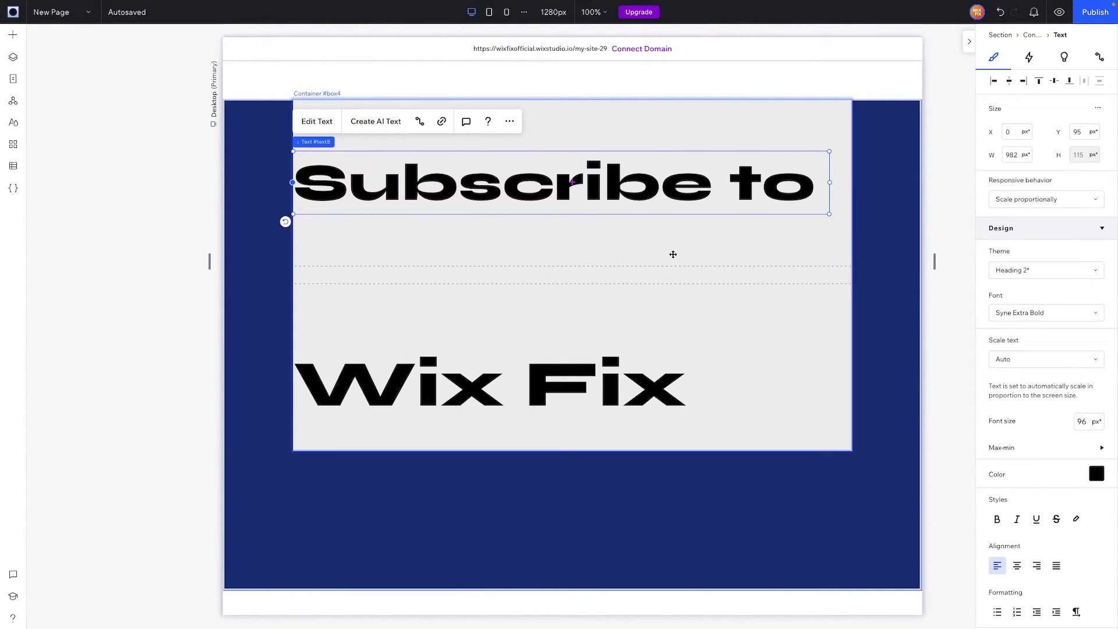
left_click(425, 361)
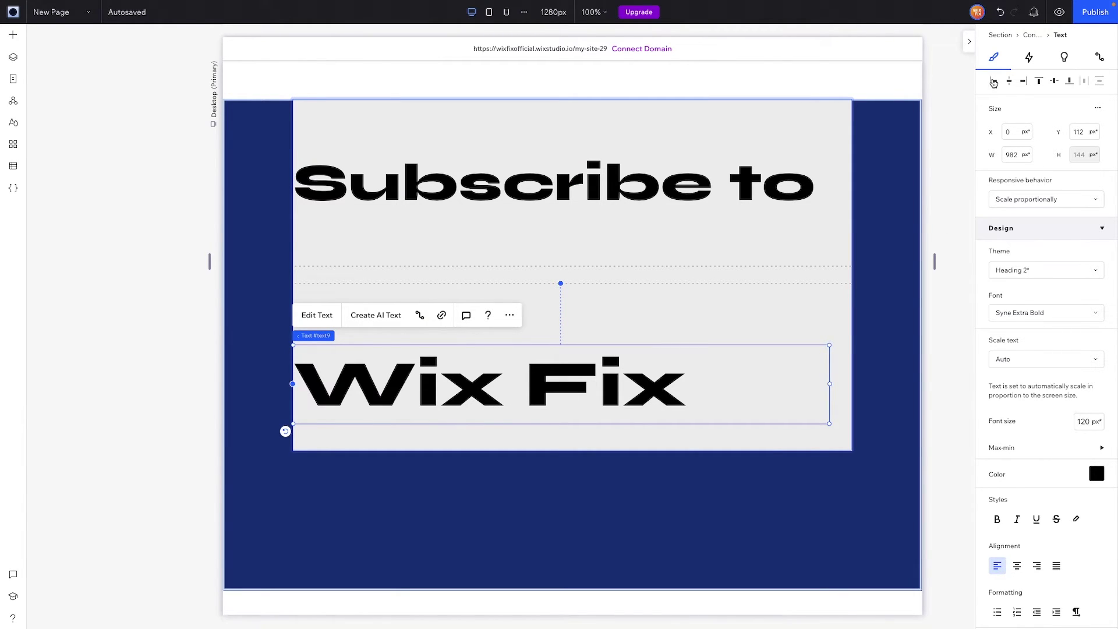
Centre 'Wix Fix' vertically in its row and fade 'Subscribe to' to 20% opacity
left_click(1055, 81)
left_click(345, 182)
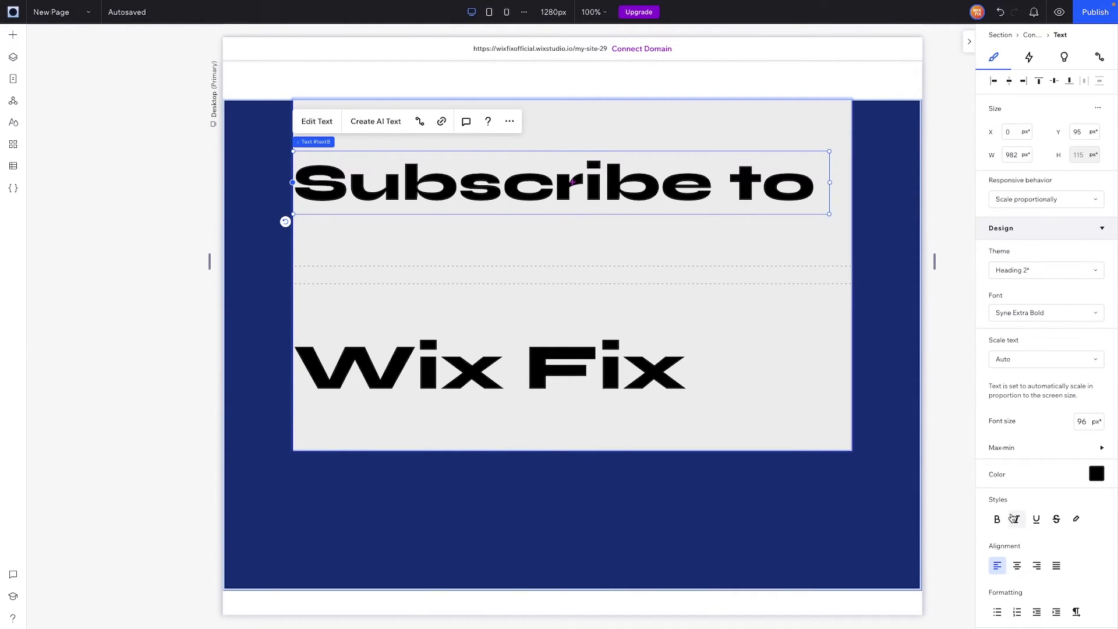
scroll(1012, 516, "down", 8)
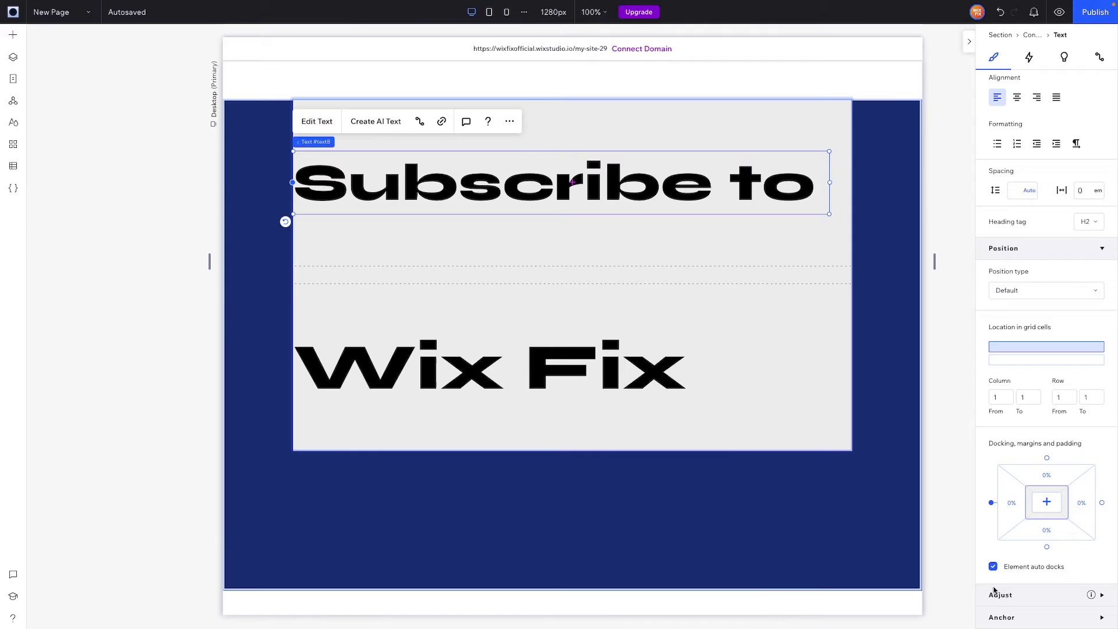
left_click(1010, 595)
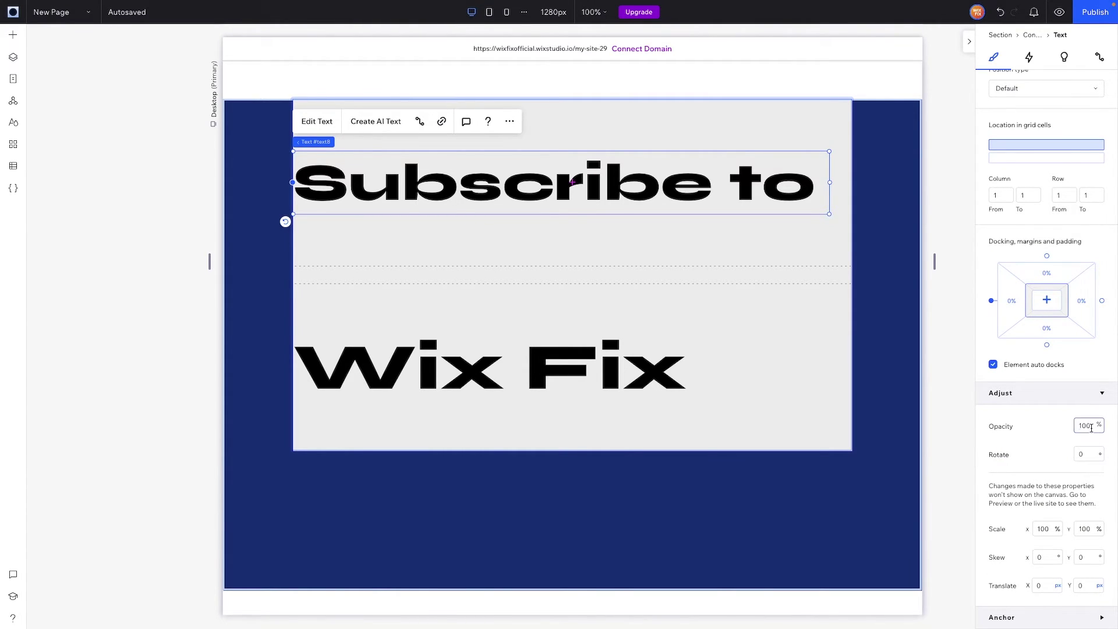
type("20")
key("Return")
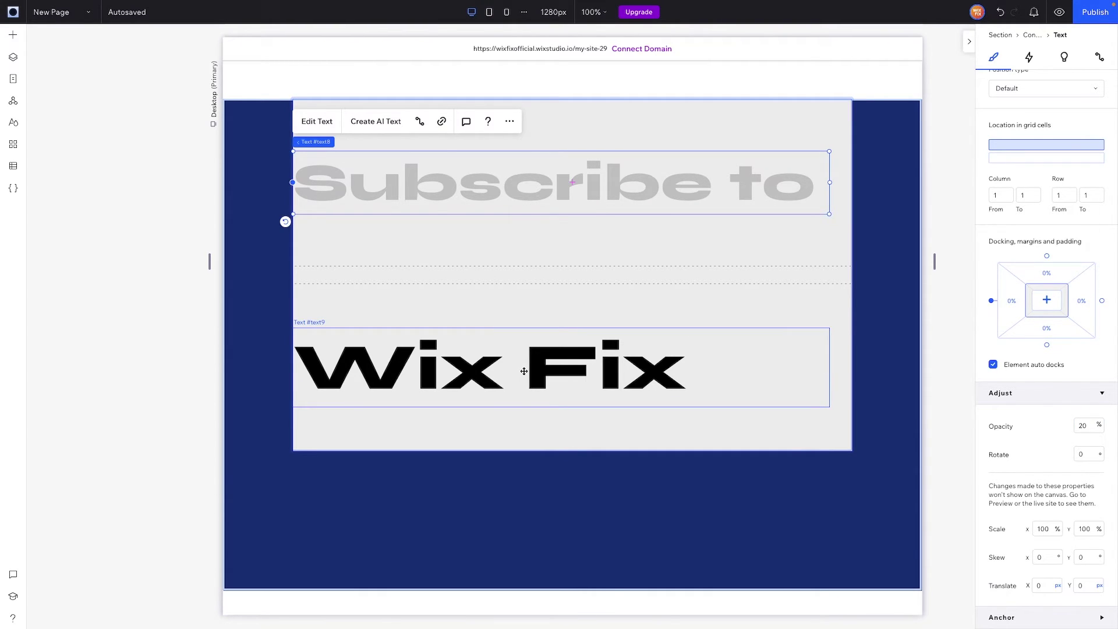
Fade 'Wix Fix' to 20% opacity as well, then select both headings
left_click(556, 379)
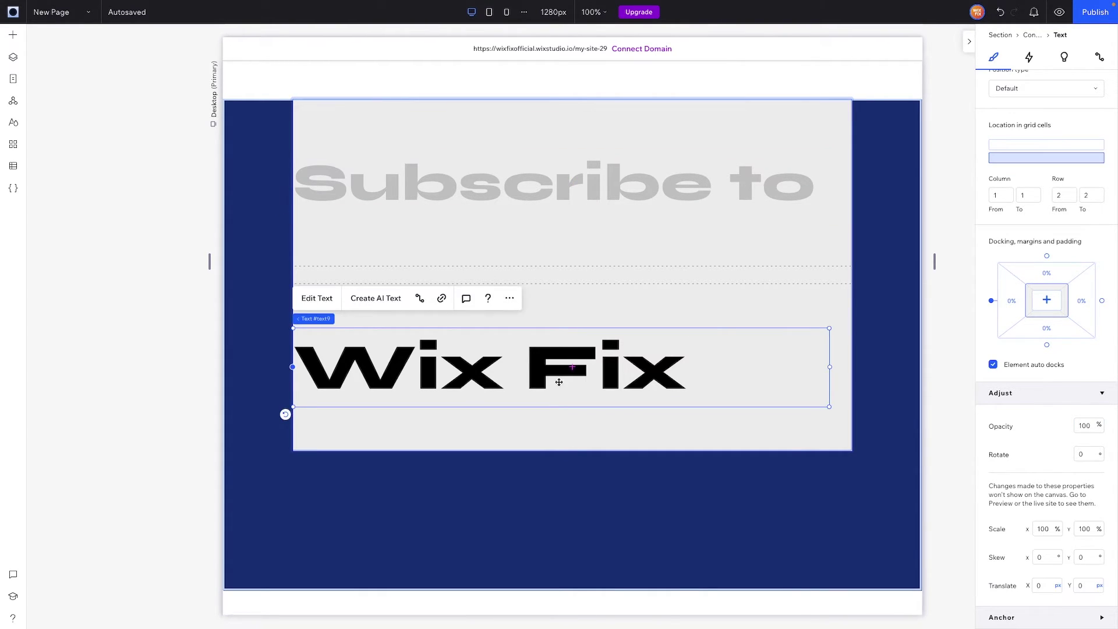
left_click(1087, 426)
type("20")
key("Return")
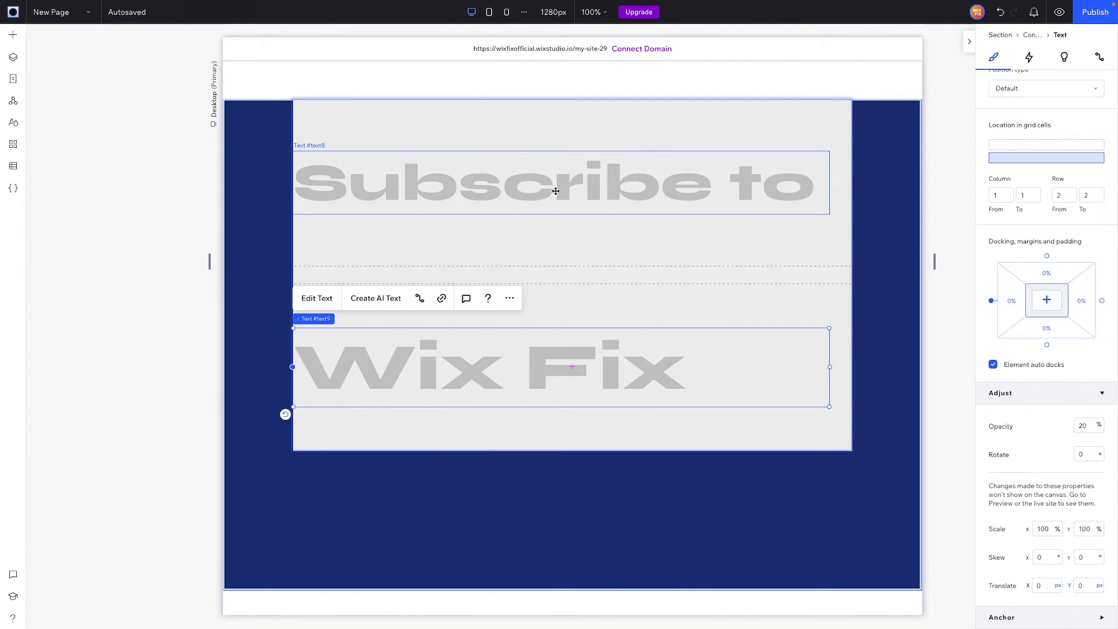
left_click(510, 183, "shift")
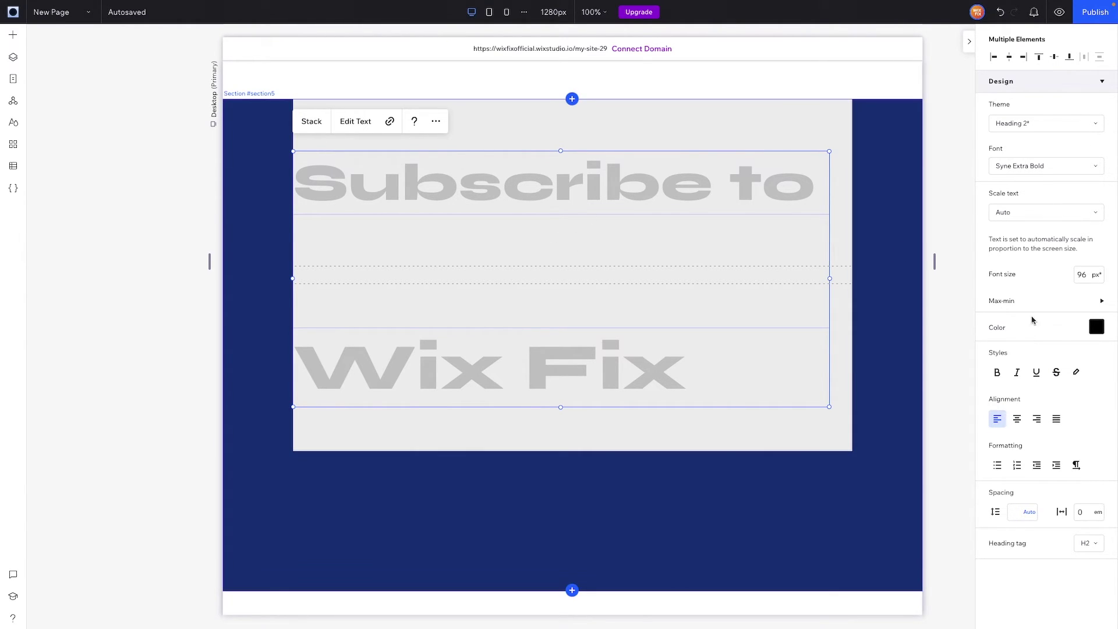
Change both headings' text colour to white from the theme colours
left_click(1097, 328)
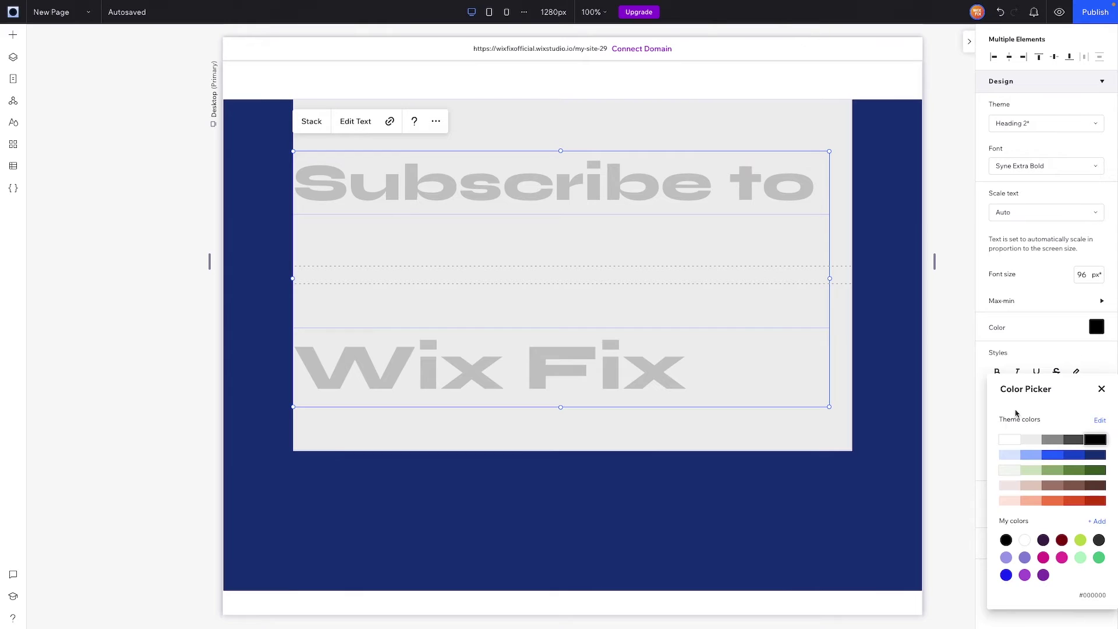
left_click(1006, 441)
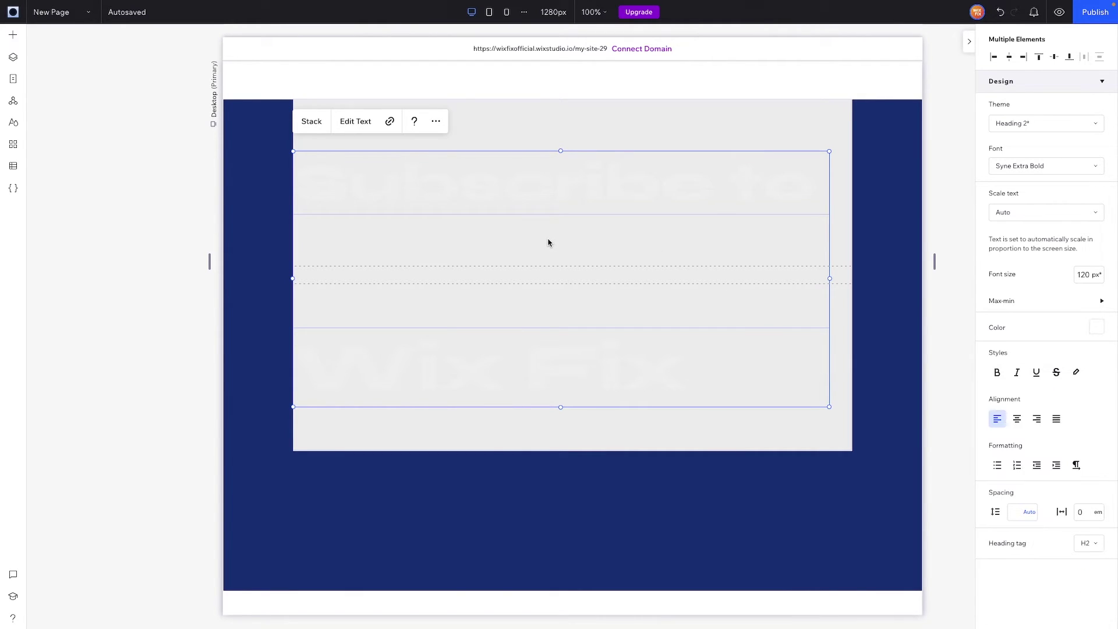
Set the container's background fill opacity to 0% so the navy section shows through
left_click(526, 239)
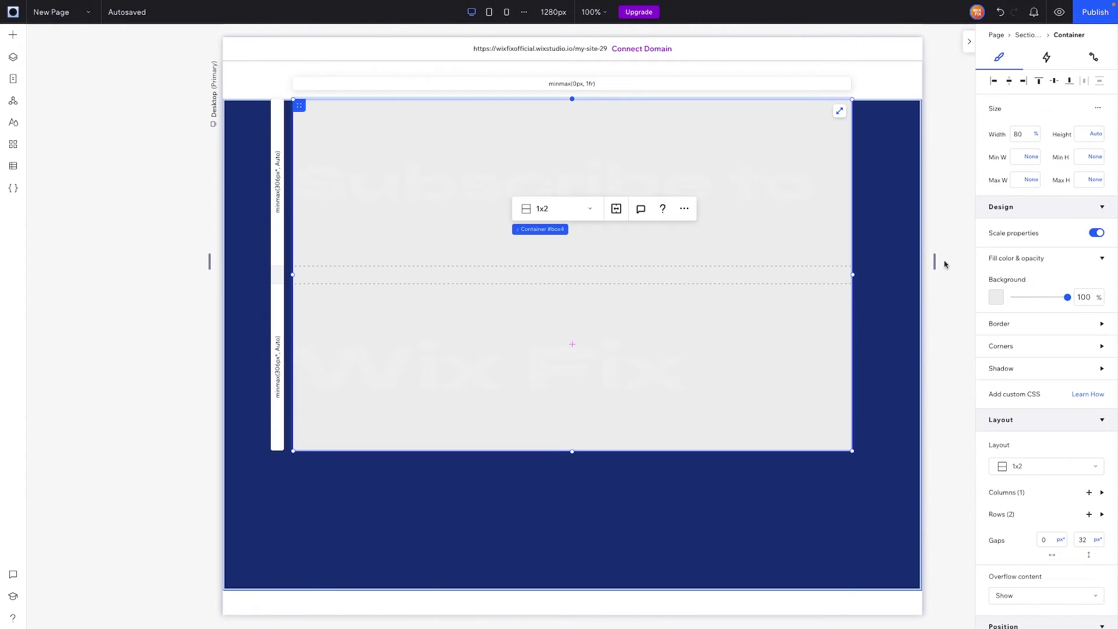
left_click(1089, 299)
type("0")
key("Return")
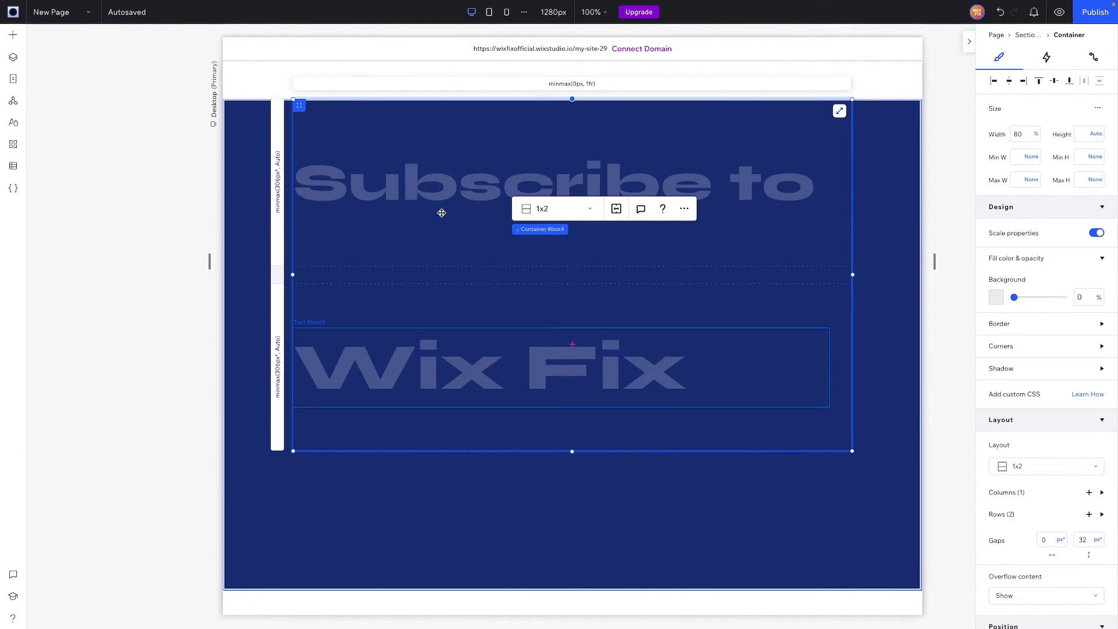
left_click(409, 195)
Paste a duplicate 'Subscribe to' heading and place it in grid row 1
key("ctrl+v")
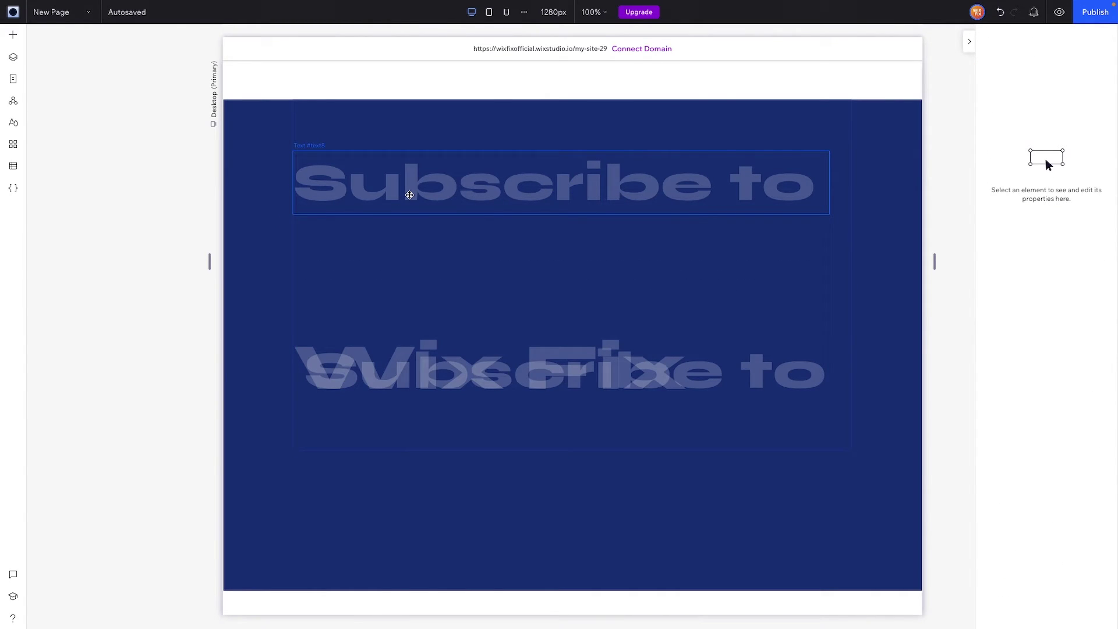
scroll(1043, 350, "down", 5)
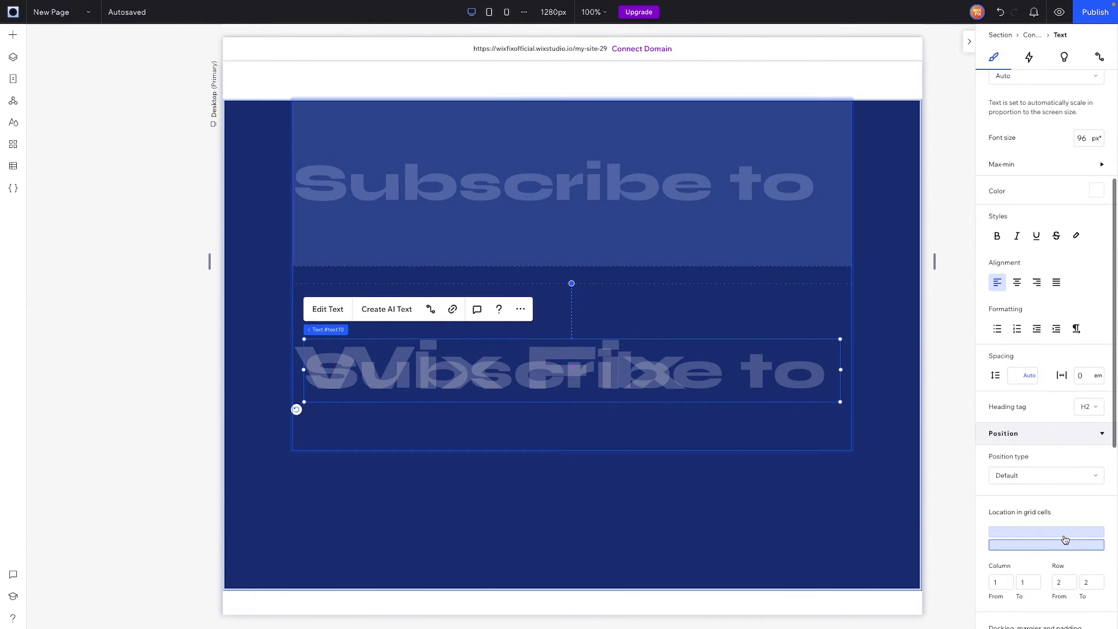
left_click(1042, 533)
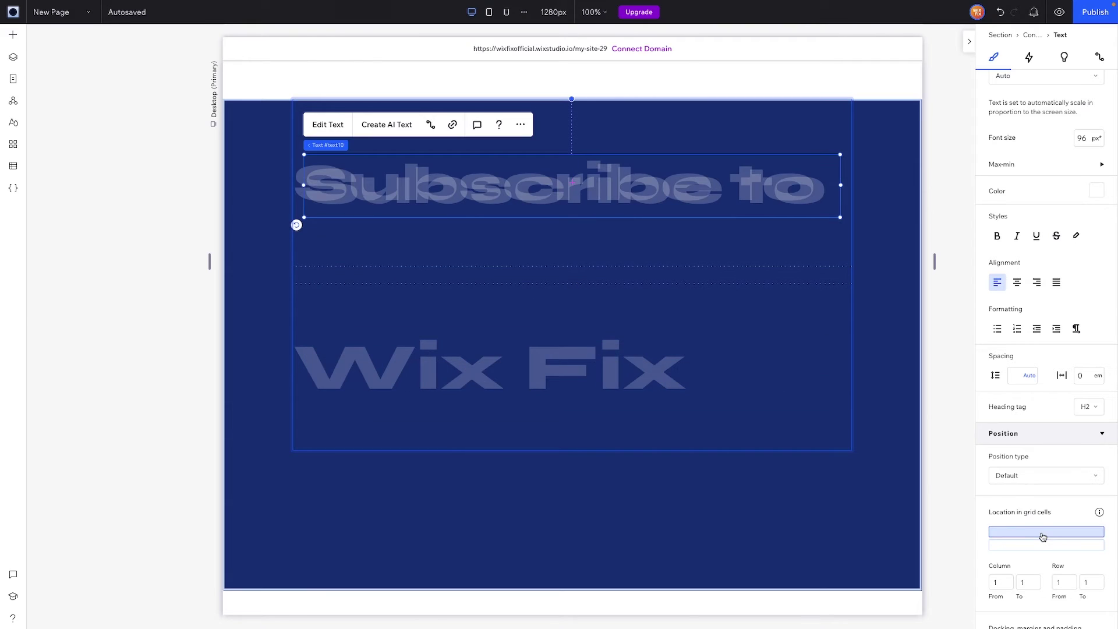
scroll(1043, 536, "up", 1)
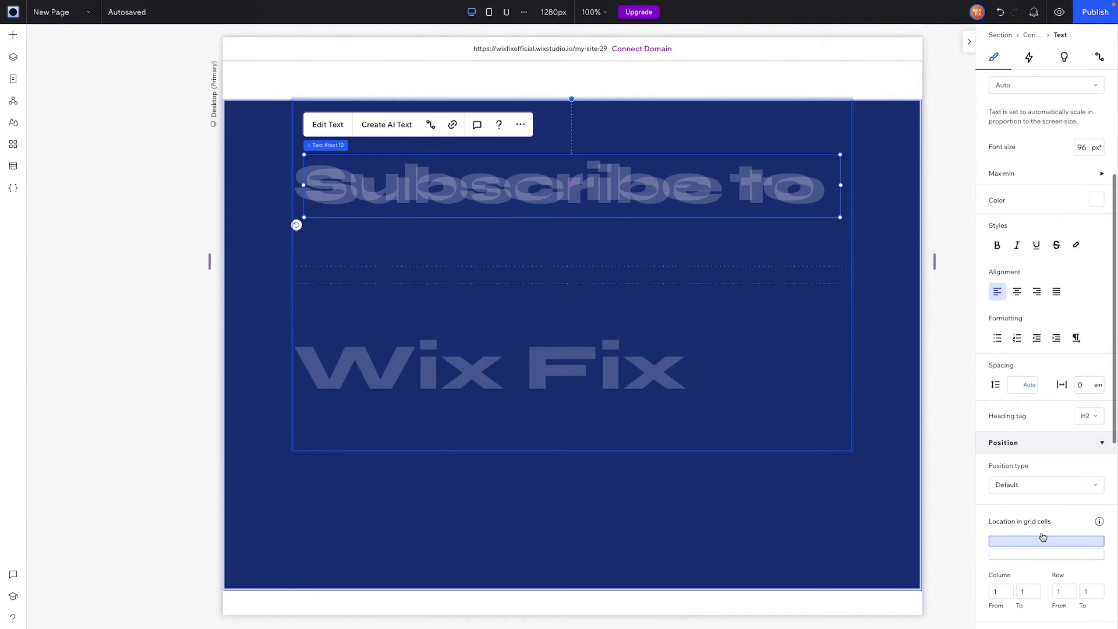
scroll(1048, 525, "up", 5)
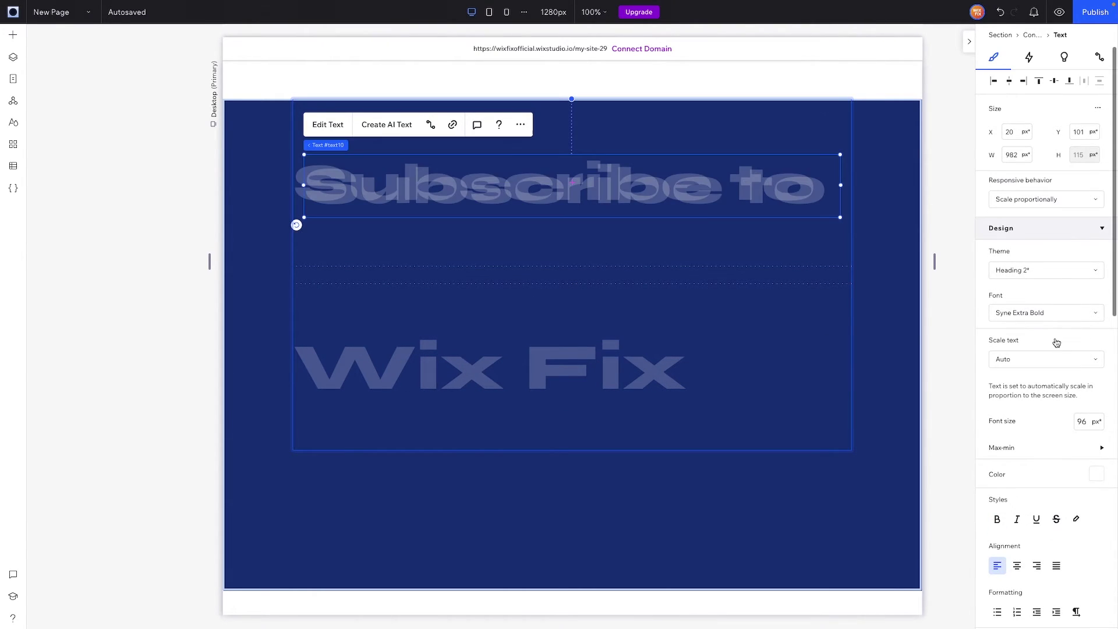
Align the copy left and vertically centered, and set its opacity to 100
left_click(994, 81)
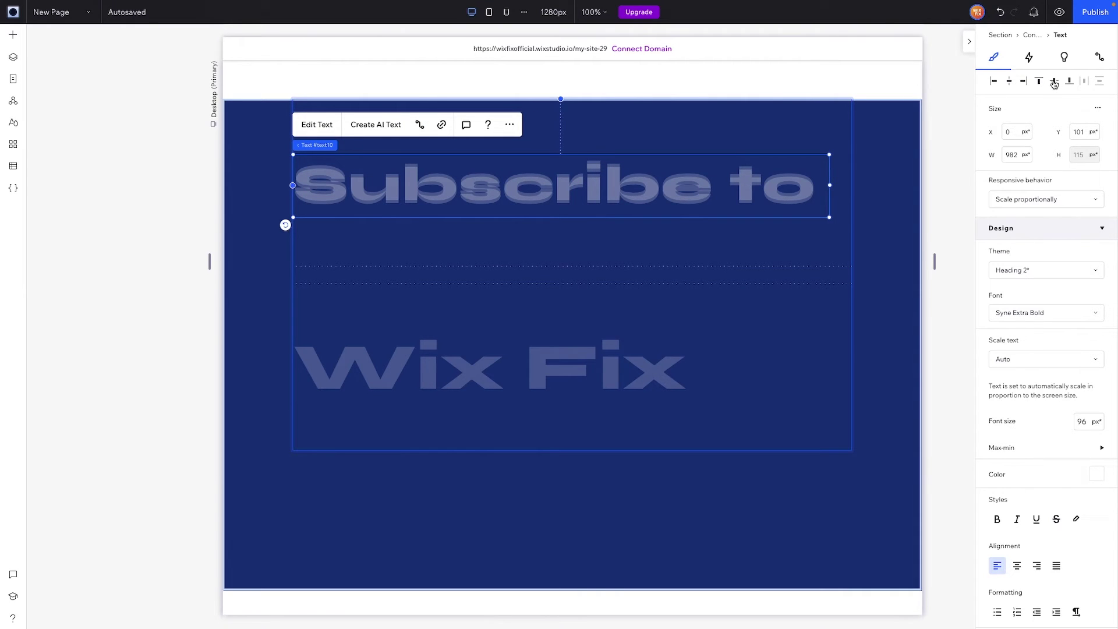
left_click(1055, 81)
scroll(1055, 478, "down", 10)
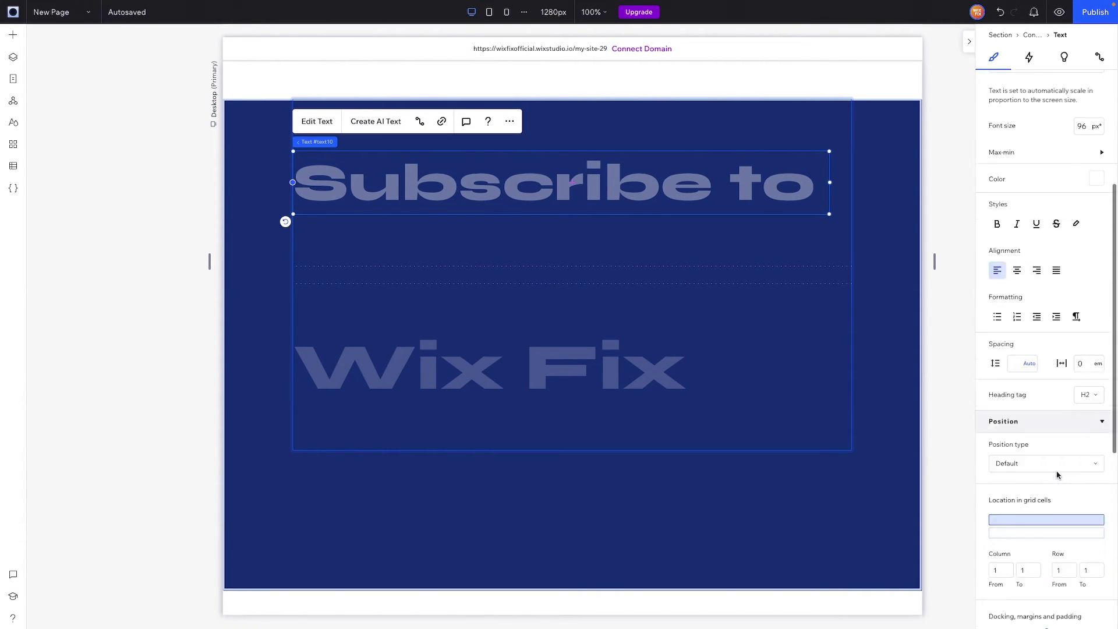
left_click(1091, 428)
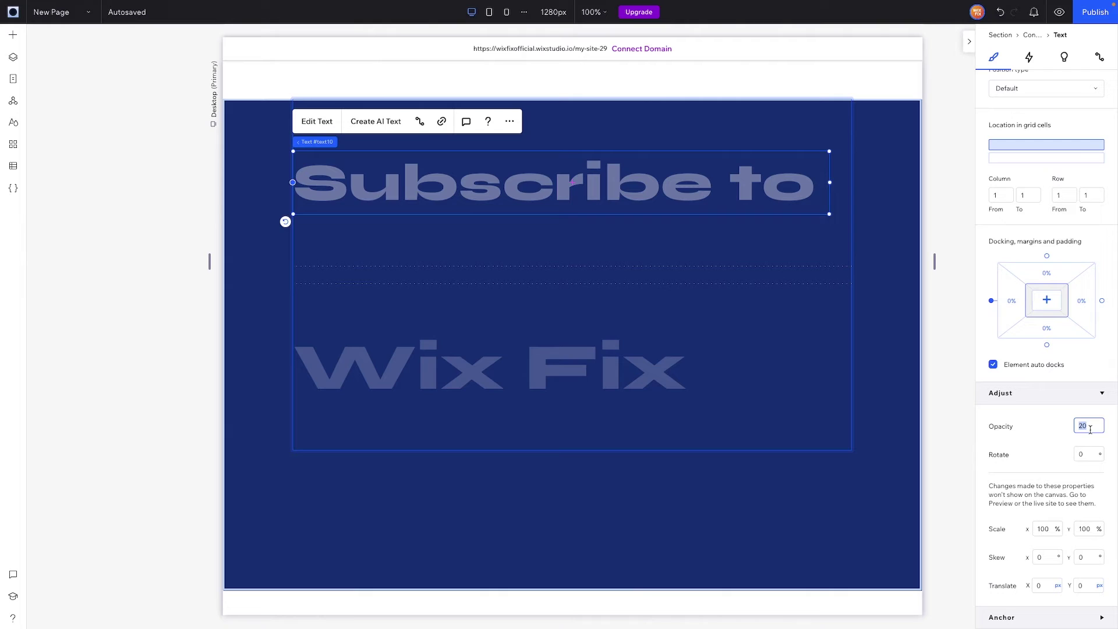
key("Return")
left_click(469, 366)
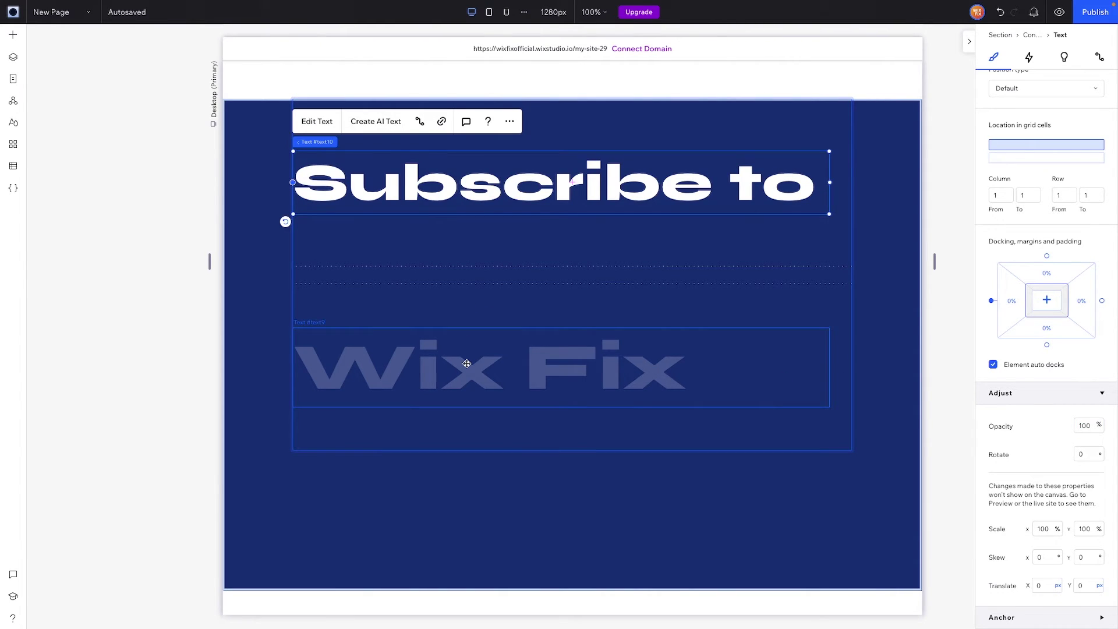
Move the faded 'Wix Fix' copy into grid row 2 and set its opacity to 100
key("Escape")
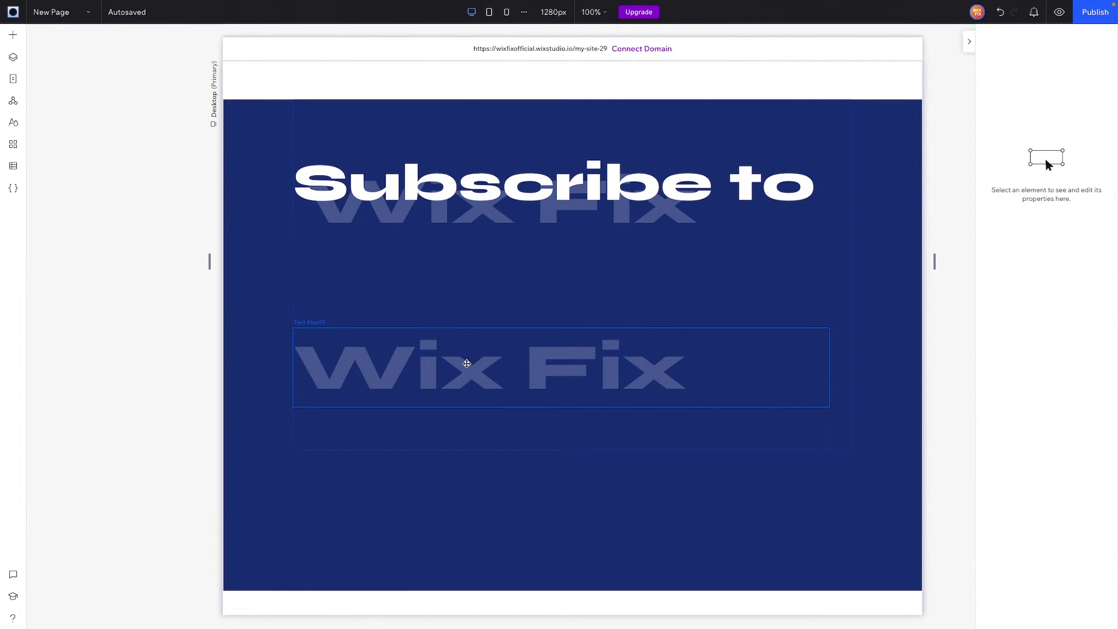
left_click(559, 184)
scroll(1047, 349, "down", 5)
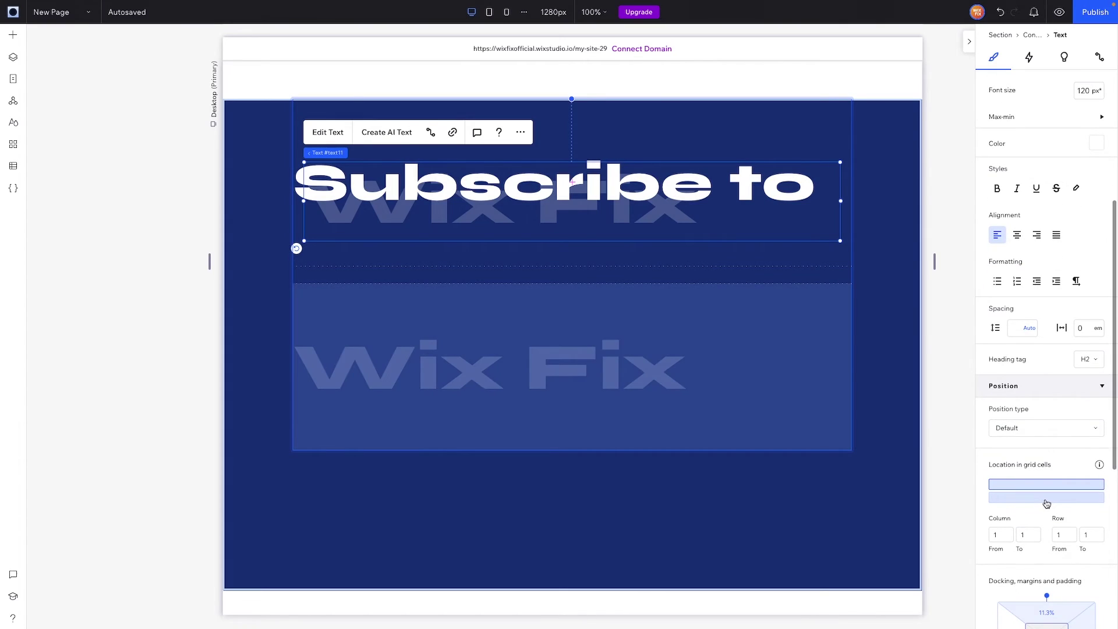
left_click(1046, 499)
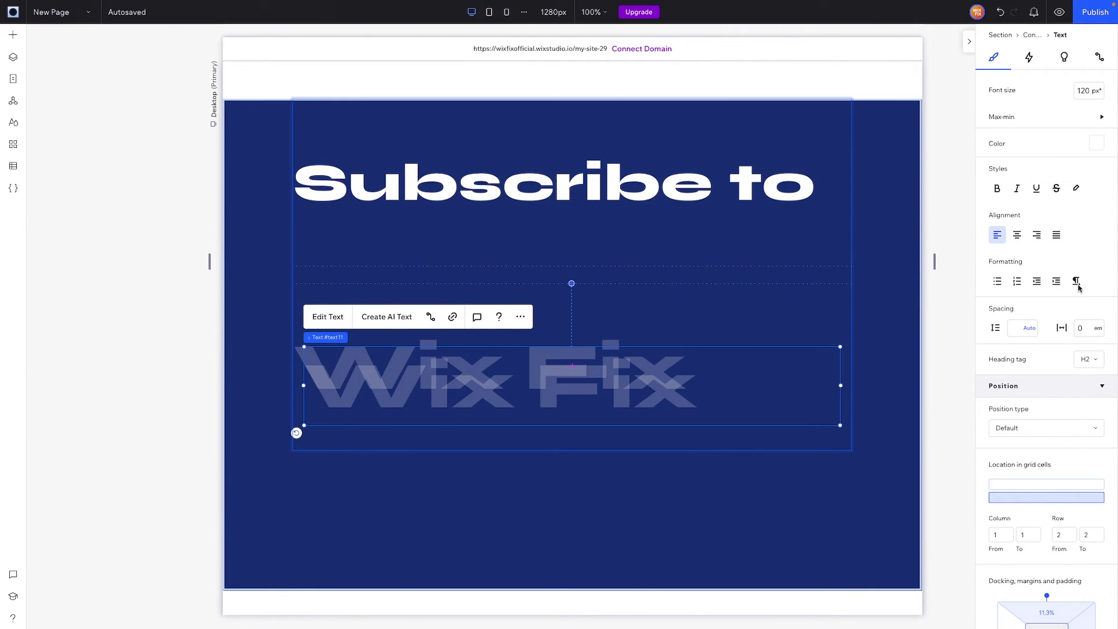
scroll(1054, 204, "up", 5)
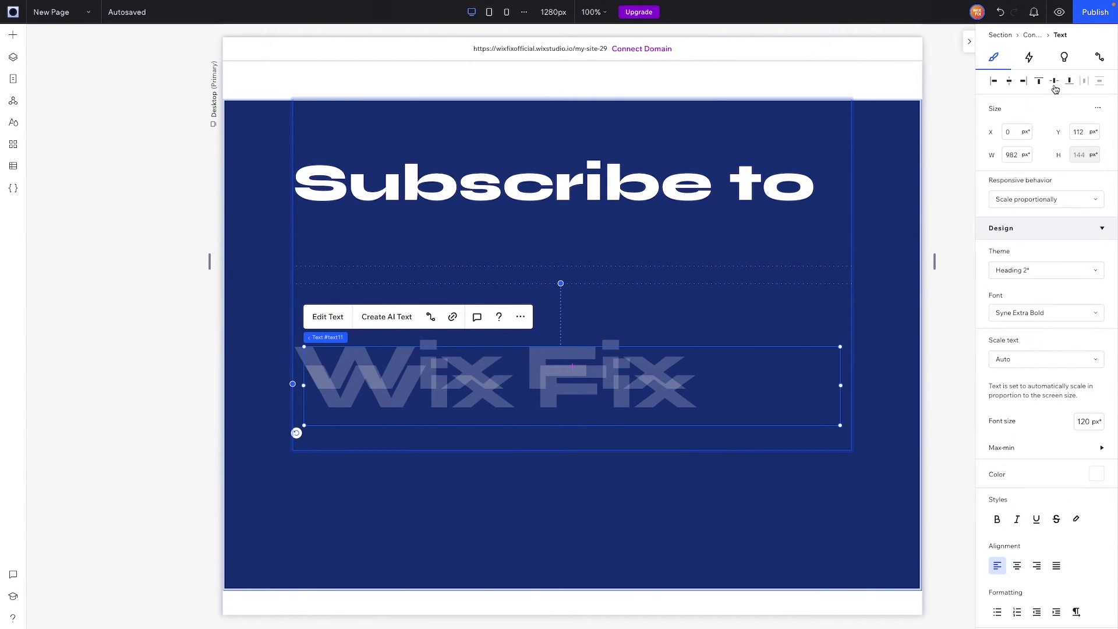
scroll(1019, 435, "down", 6)
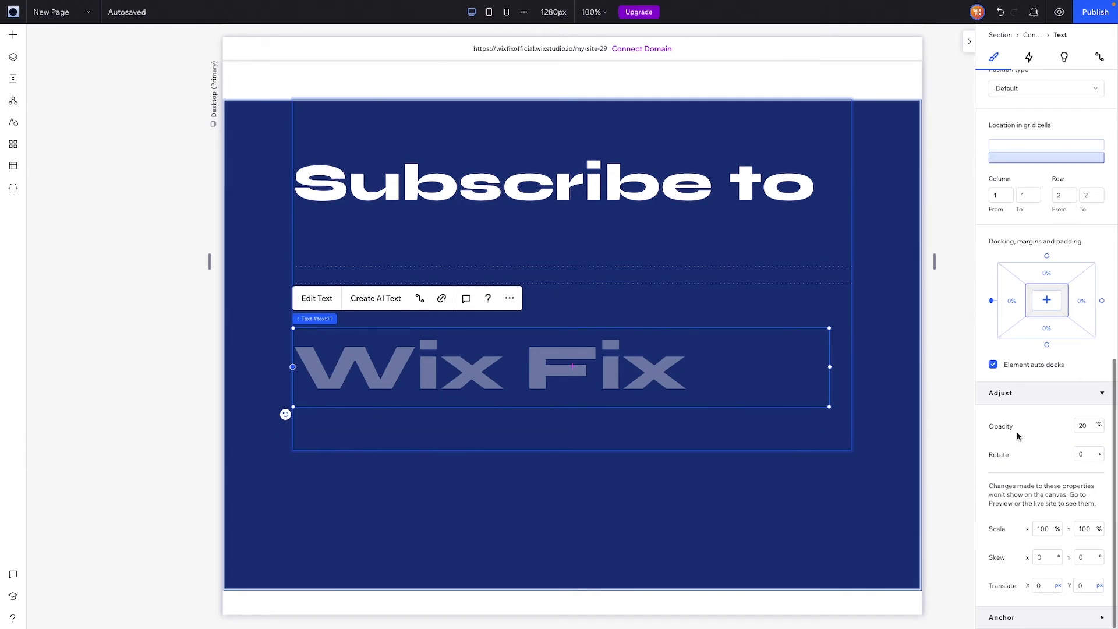
left_click(1092, 430)
key("Return")
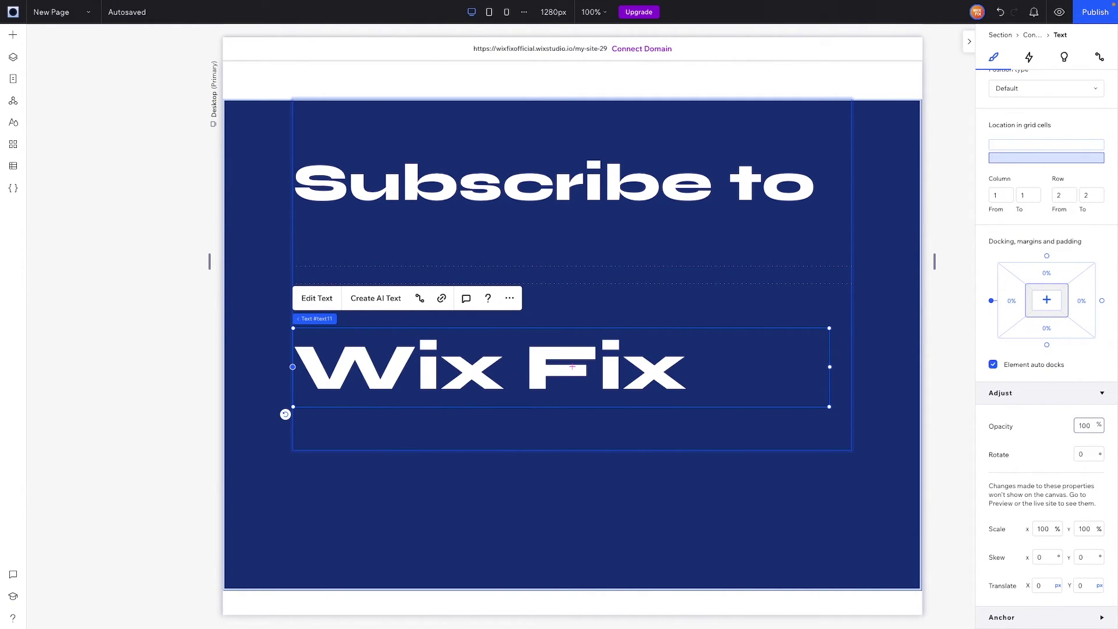
left_click(591, 250)
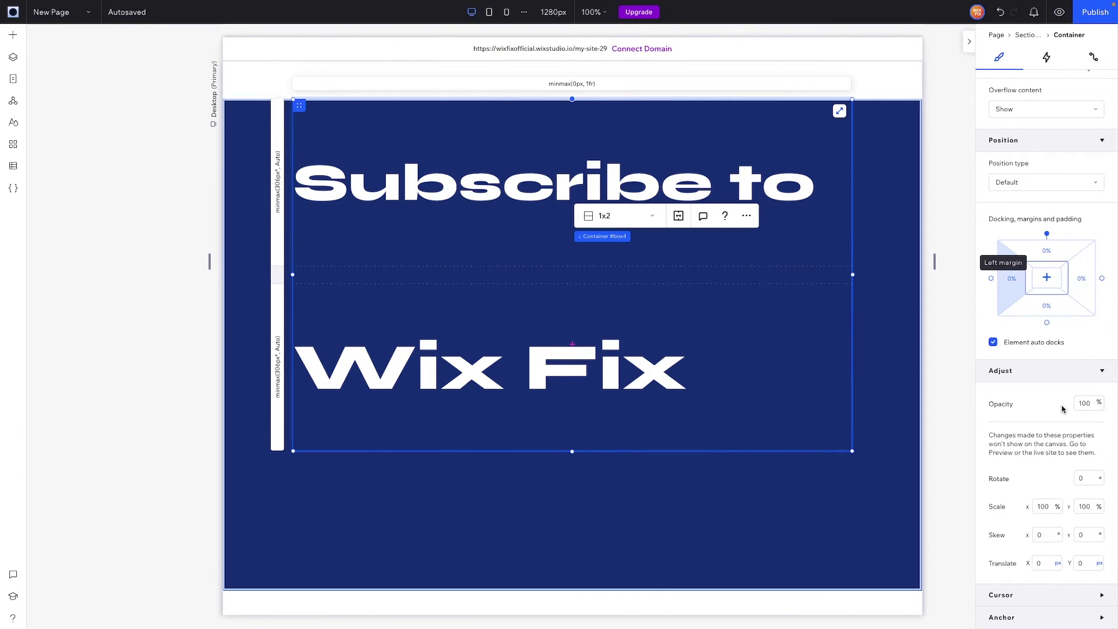
Set the minimum size of both grid rows to Min content
scroll(1060, 402, "up", 8)
scroll(1025, 417, "down", 2)
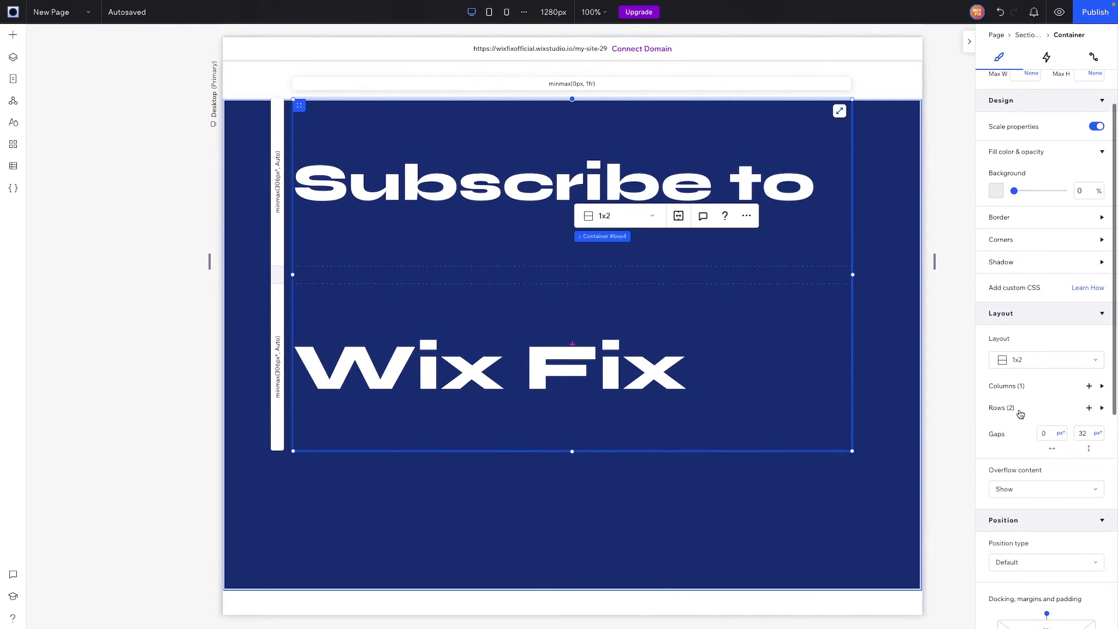
left_click(1021, 414)
left_click(1034, 433)
left_click(1015, 435)
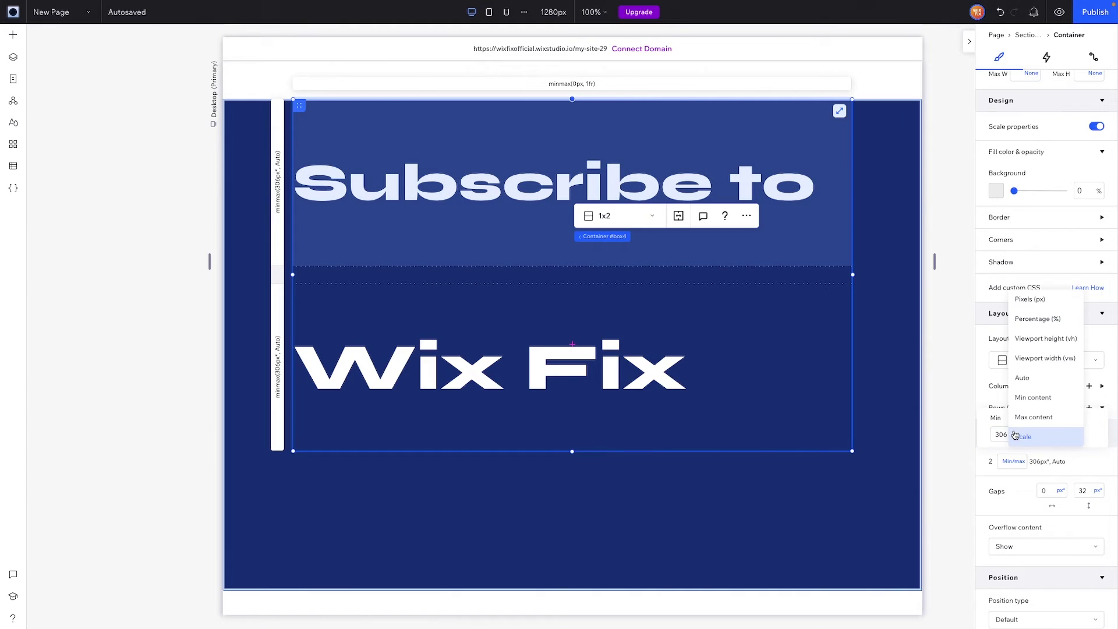
left_click(1028, 397)
left_click(1039, 463)
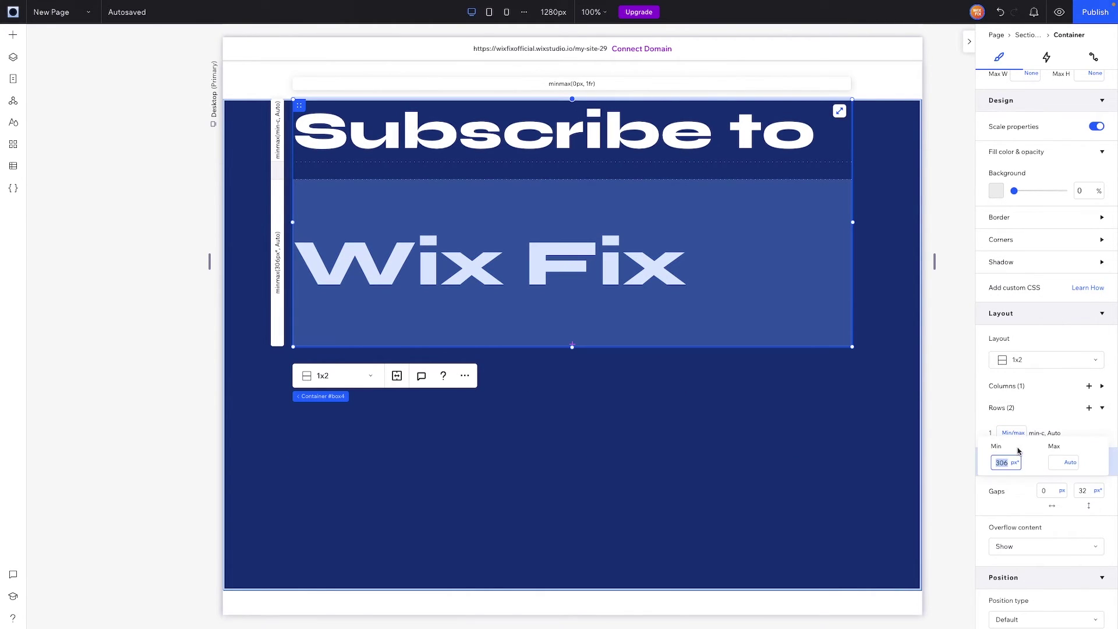
left_click(1016, 463)
left_click(1021, 426)
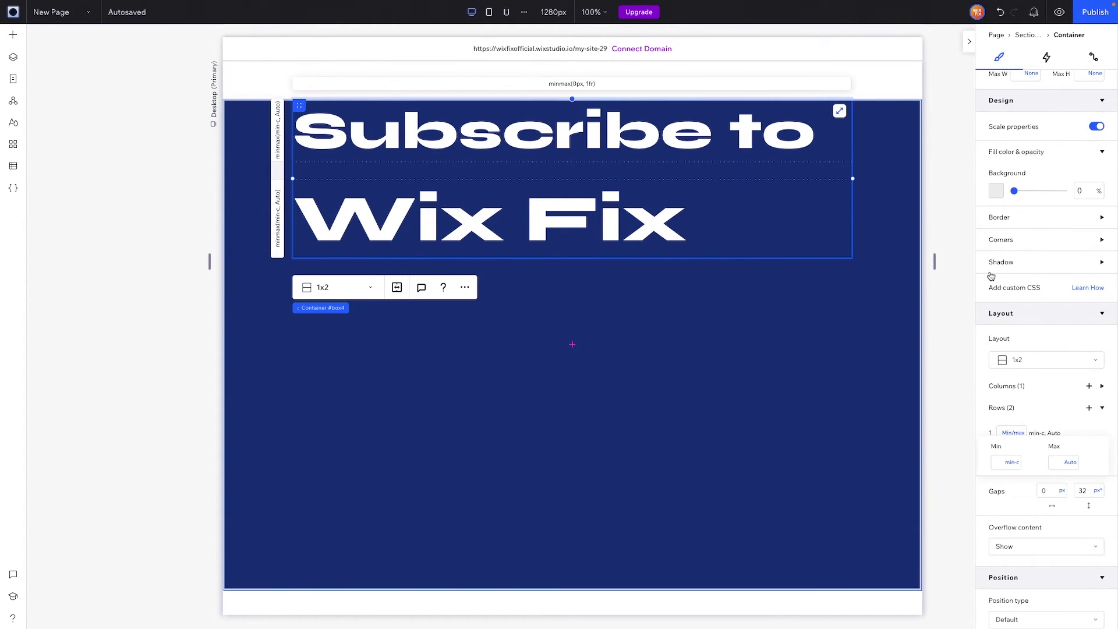
Give the grid a 6% top margin and begin editing its bottom margin
scroll(991, 276, "down", 7)
left_click(1059, 304)
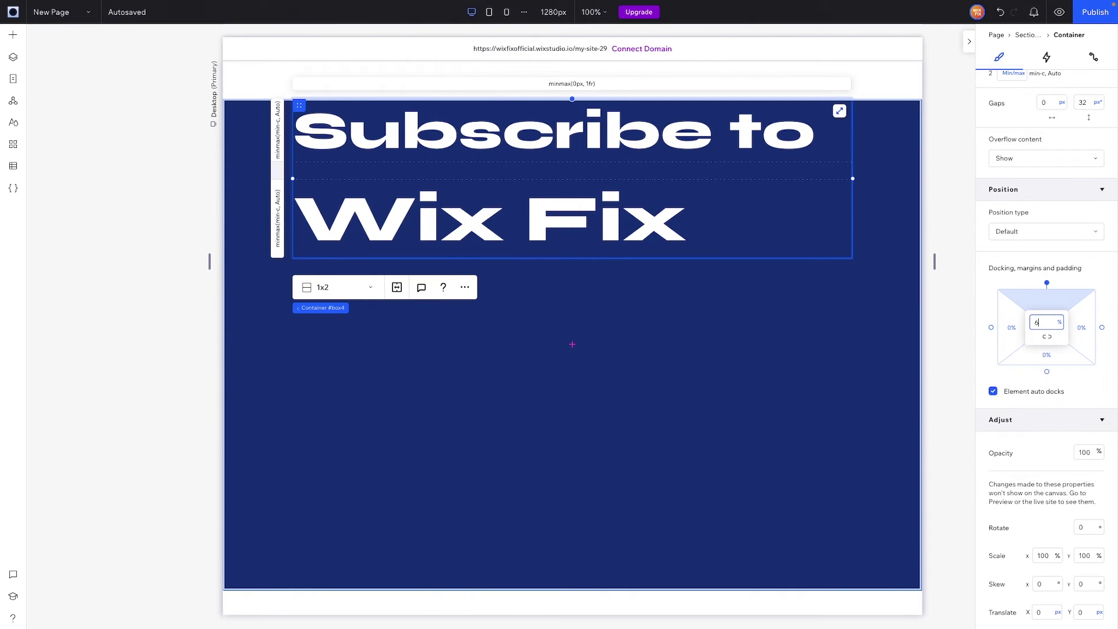
type("6")
key("Return")
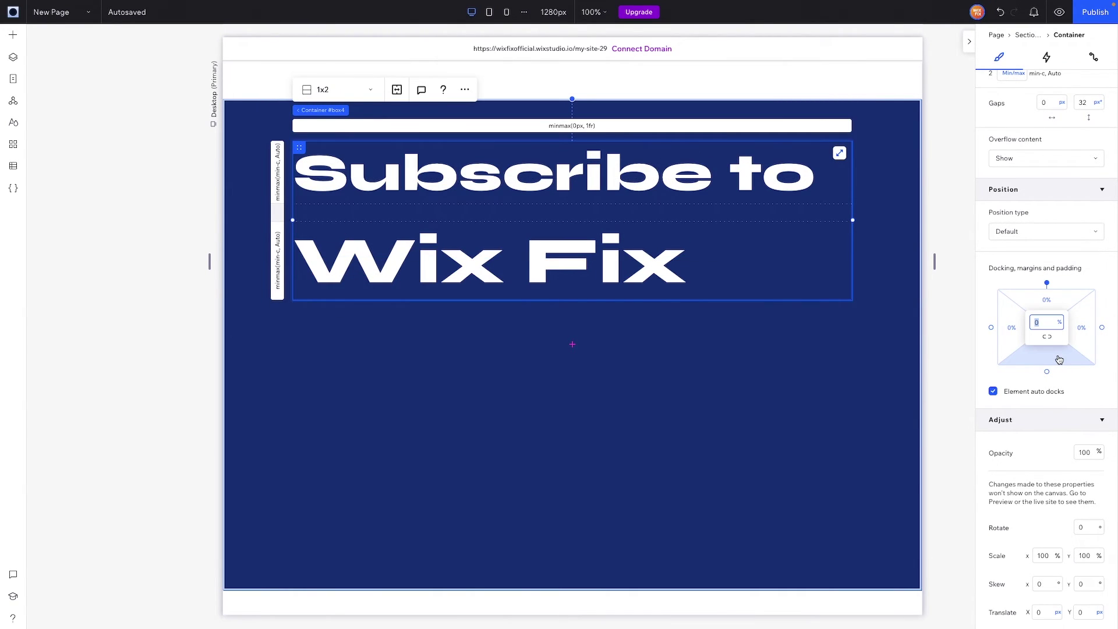
left_click(1060, 360)
Apply a 6% bottom margin to the grid and select the dark blue section
type("6")
key("Return")
left_click(693, 350)
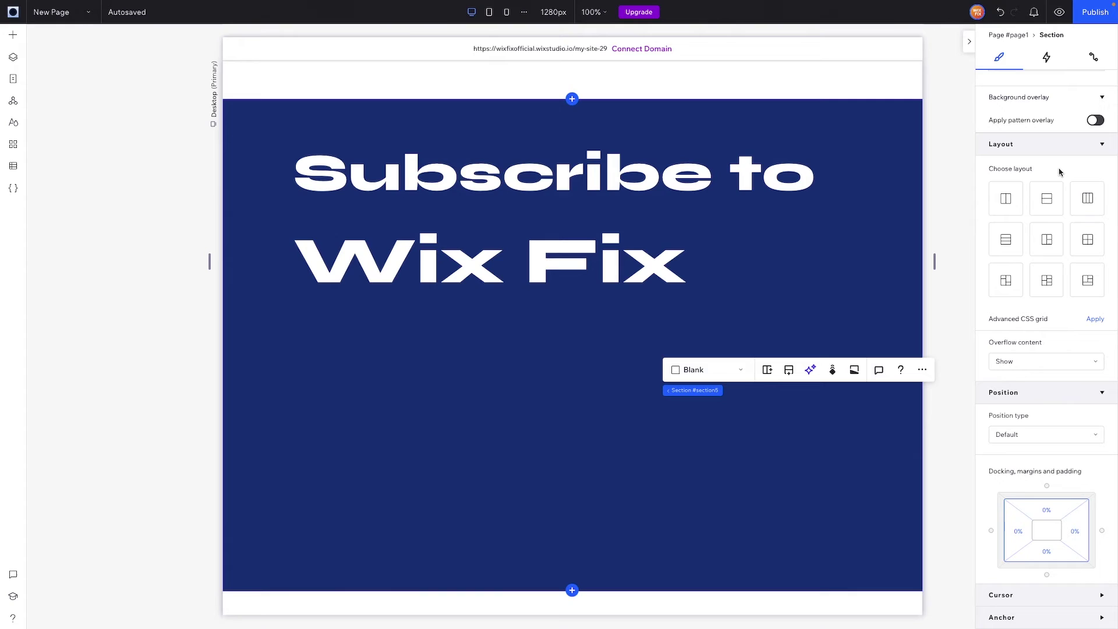
Clear the section's fixed height so it shrinks to 445 px around the headings
scroll(1048, 239, "up", 5)
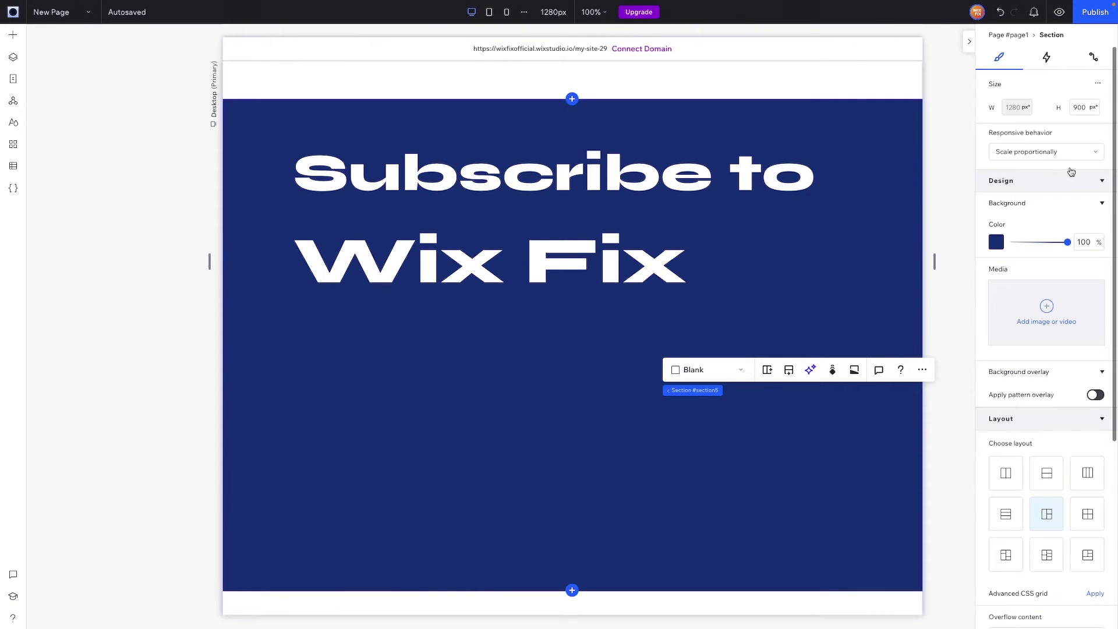
left_click(1084, 107)
type("0")
key("Return")
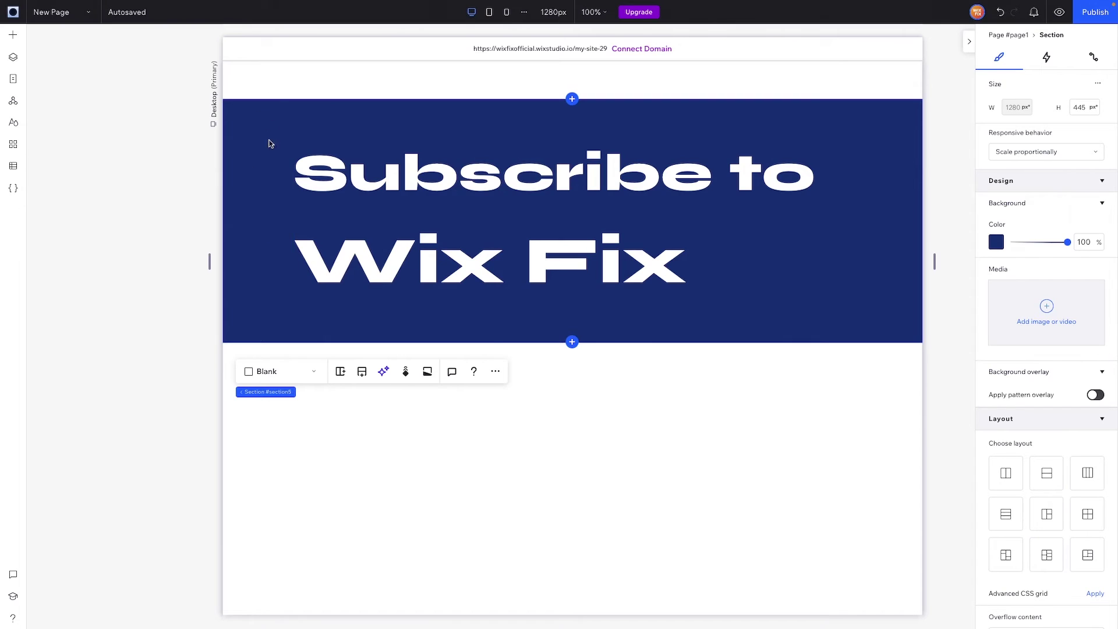
left_click(494, 214)
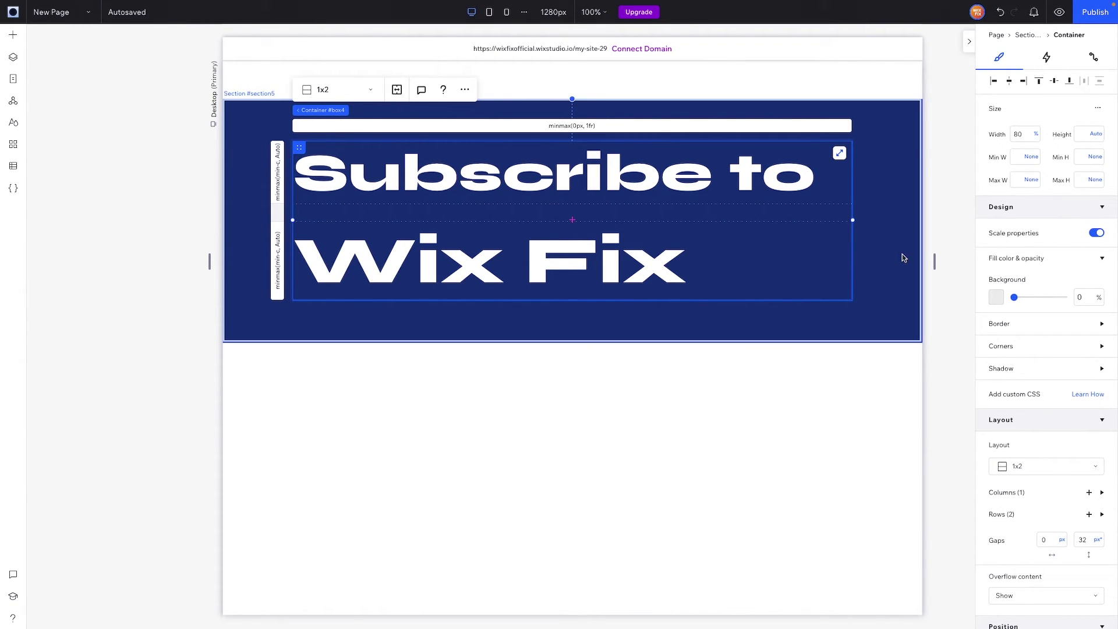
left_click(571, 326)
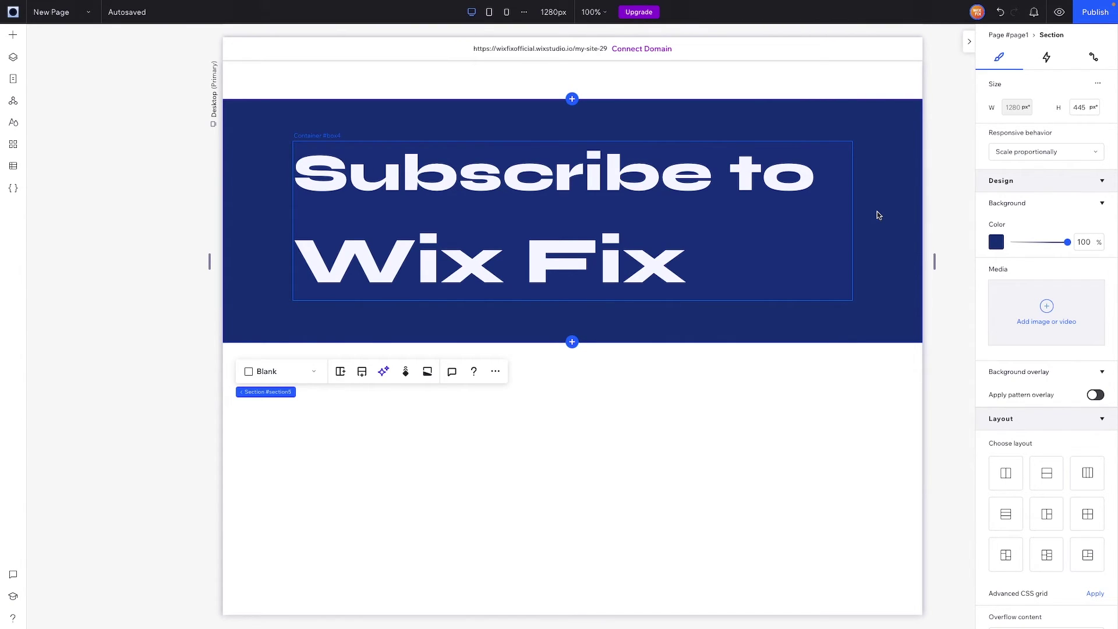
Add a scroll-triggered Reveal animation to the 'Subscribe to' heading
left_click(551, 178)
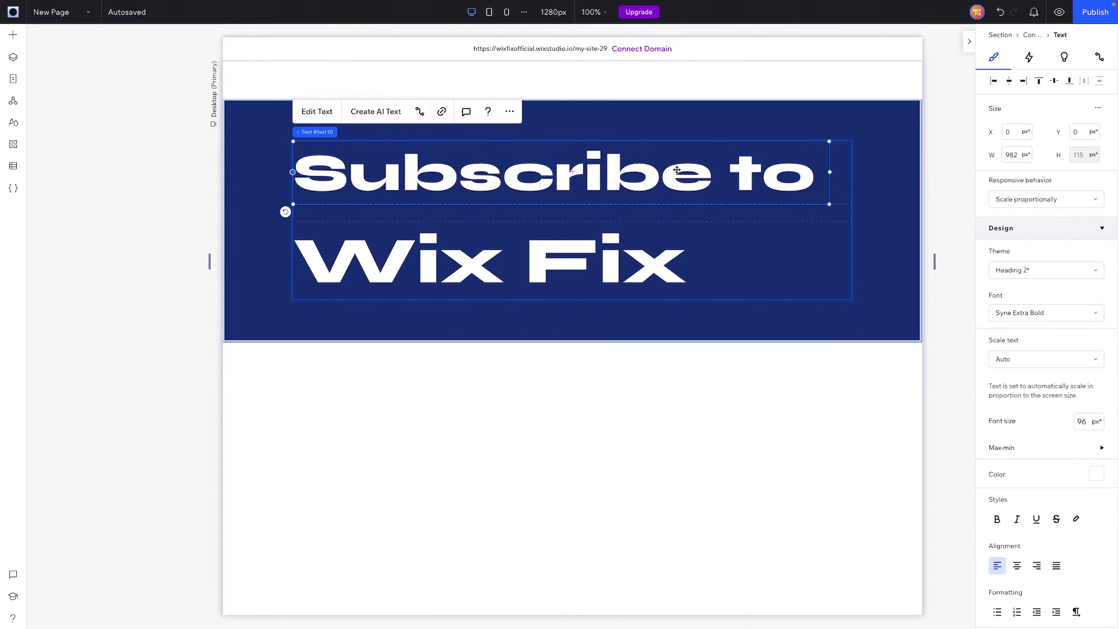
left_click(1030, 58)
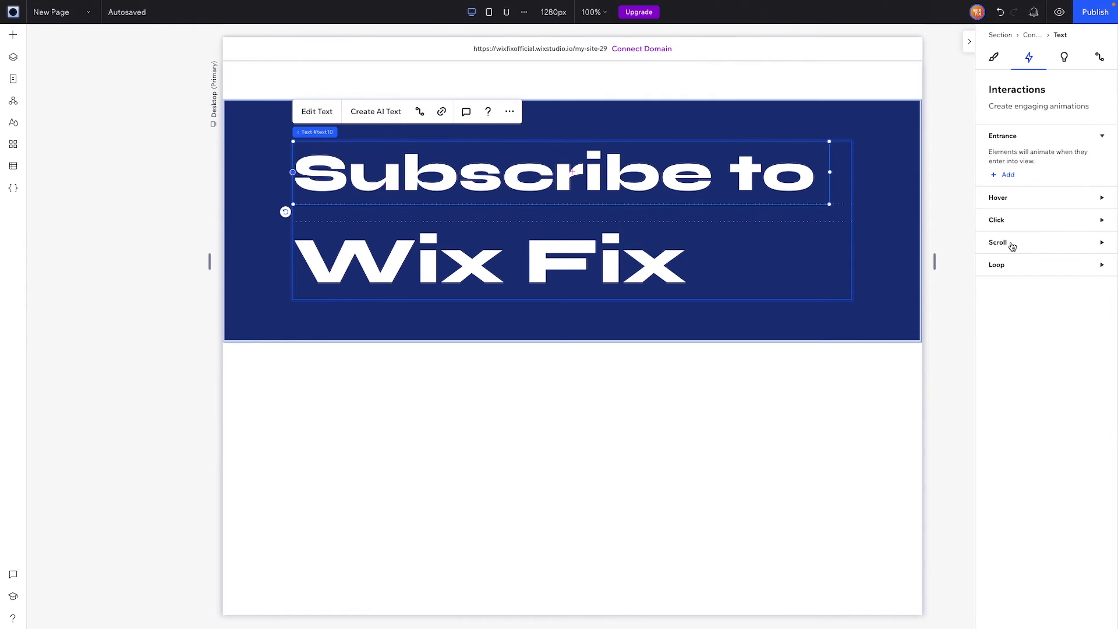
left_click(1013, 247)
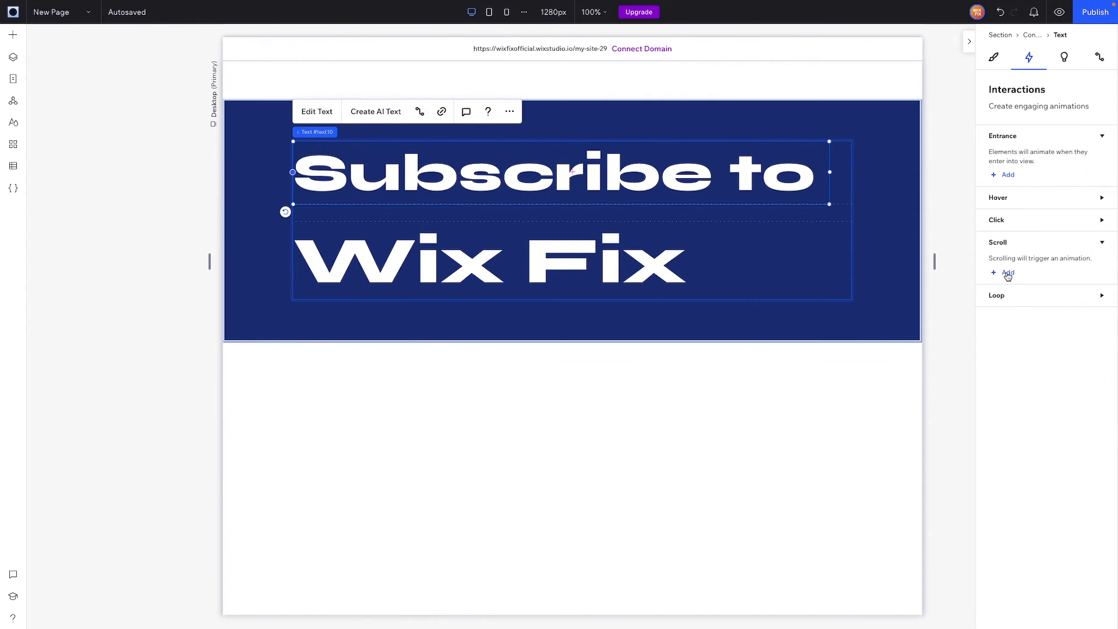
left_click(1008, 273)
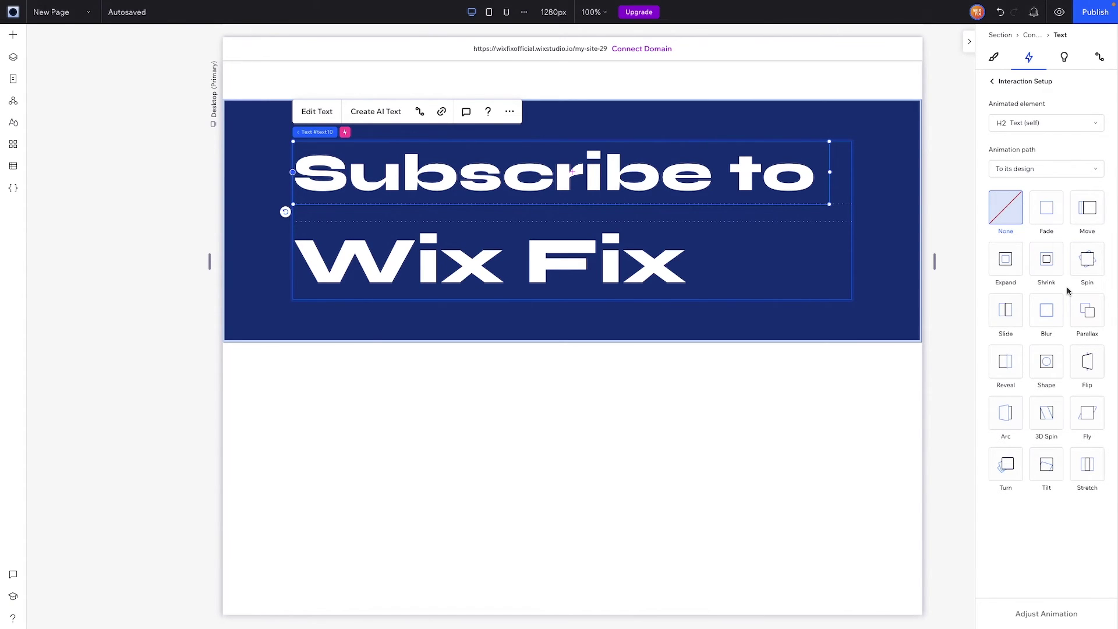
left_click(1007, 362)
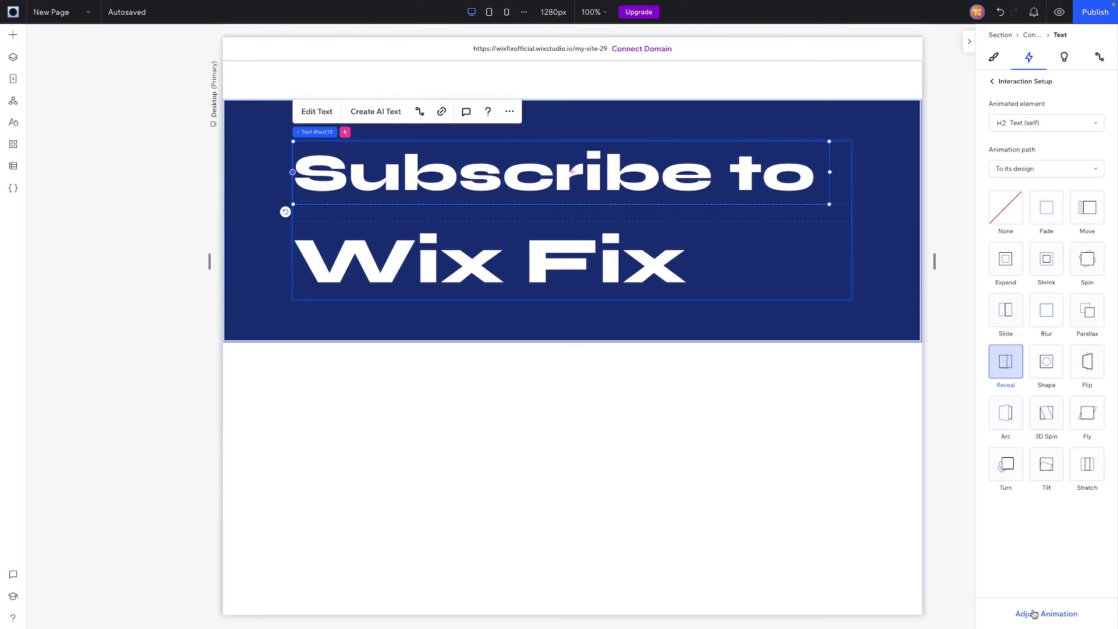
Set the Reveal direction to From right
left_click(1034, 615)
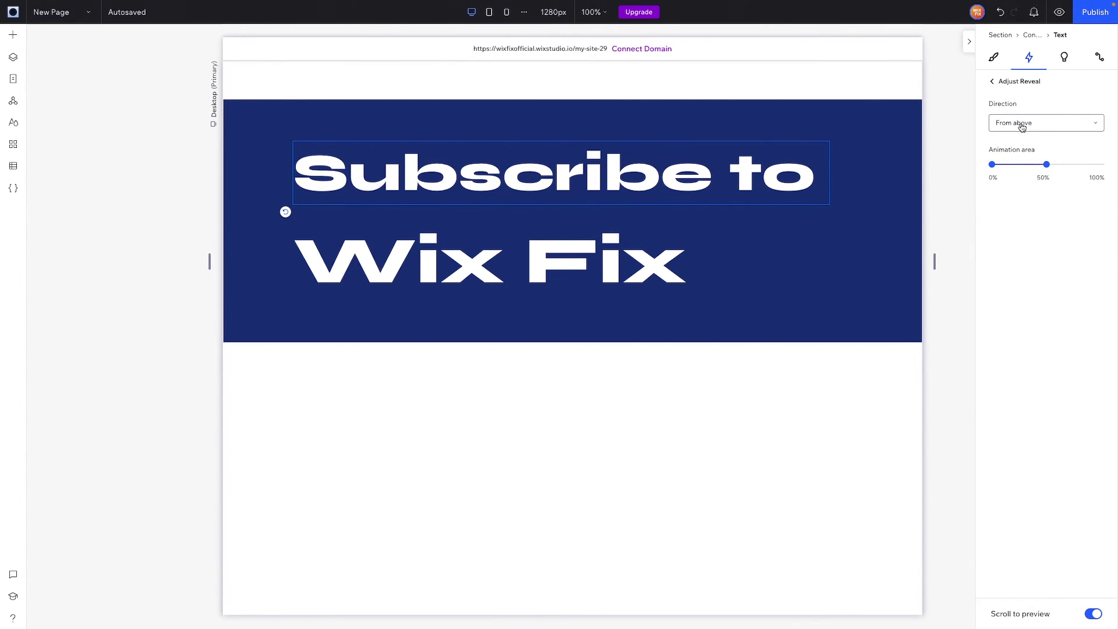
left_click(1025, 127)
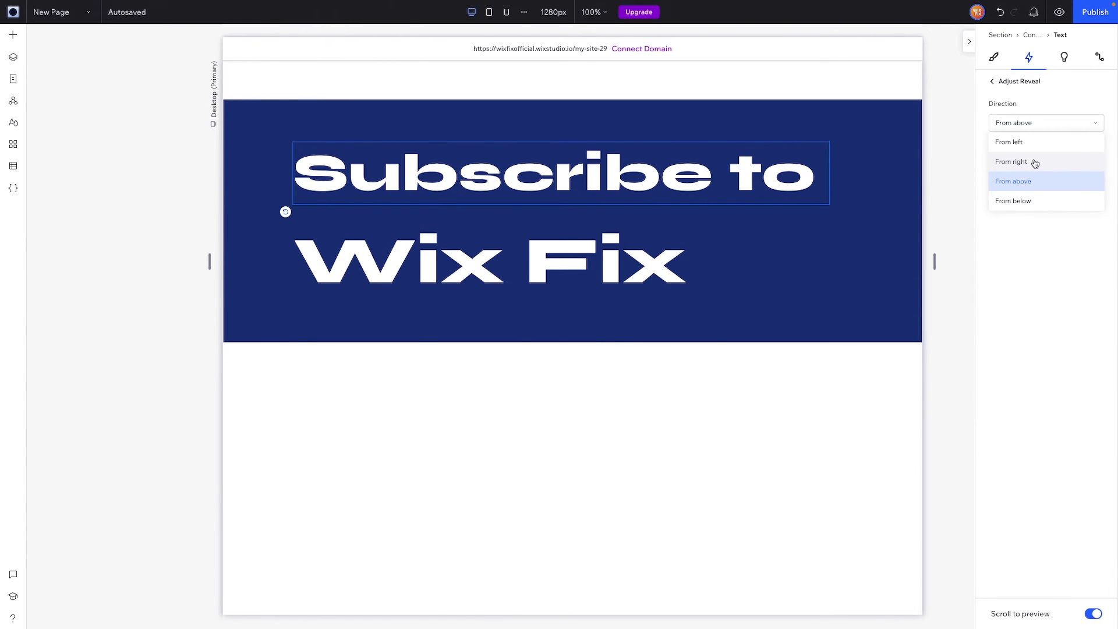
left_click(1035, 162)
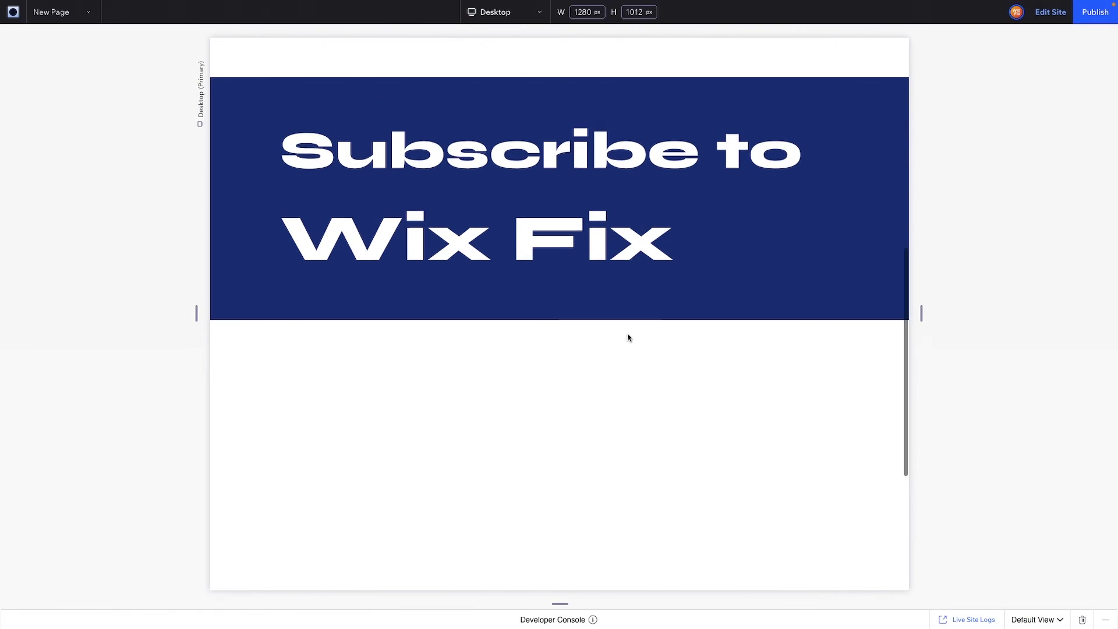
scroll(628, 338, "down", 3)
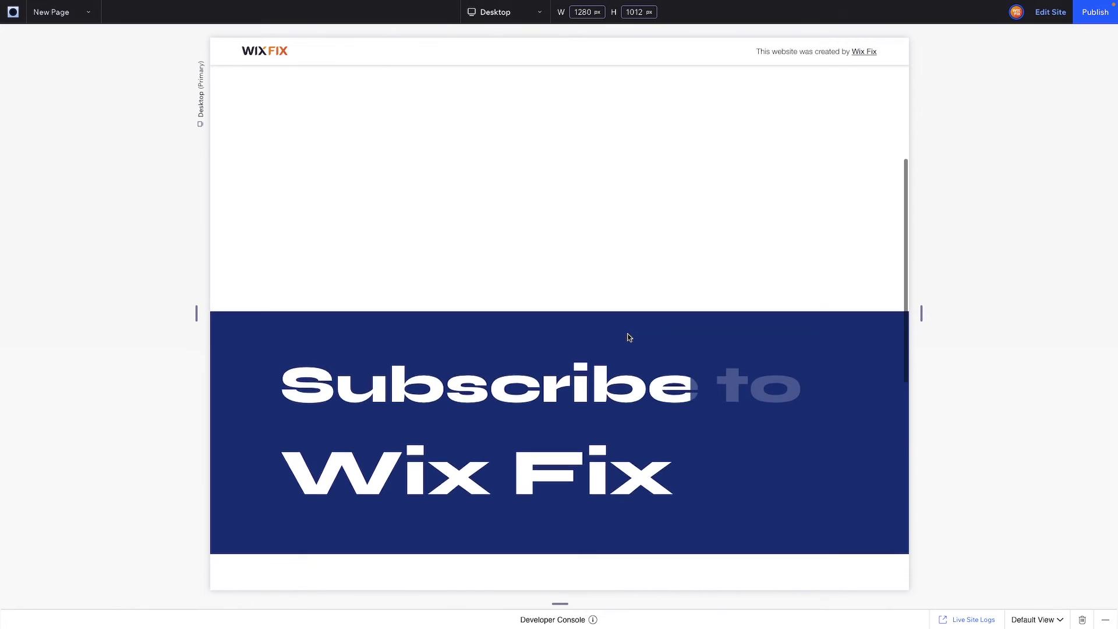
scroll(628, 335, "up", 5)
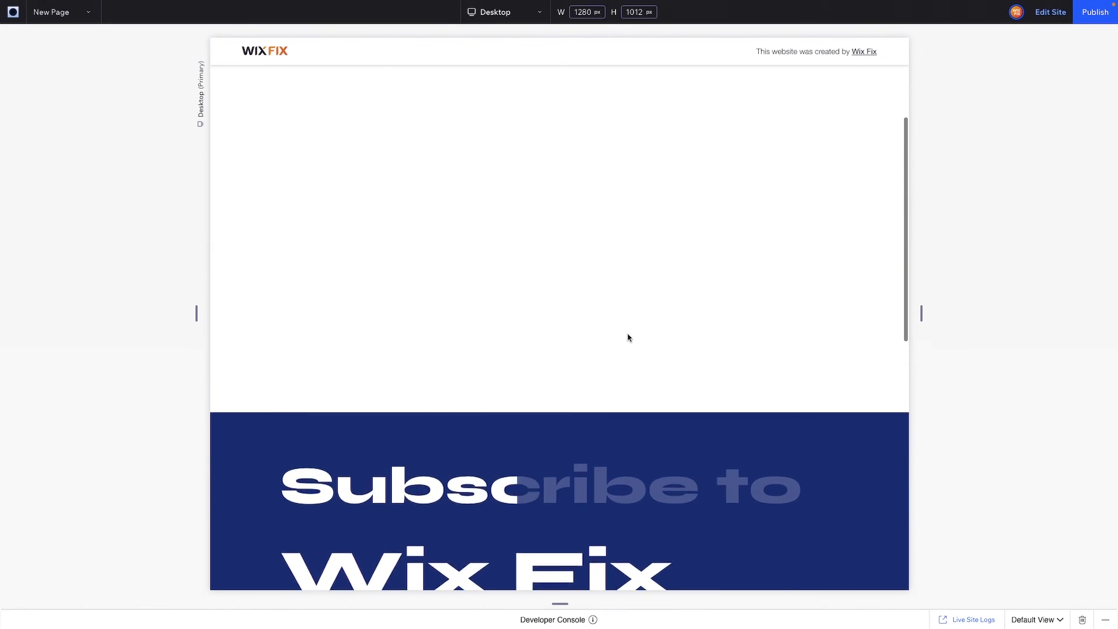
scroll(628, 336, "down", 3)
scroll(628, 336, "up", 2)
scroll(627, 334, "down", 3)
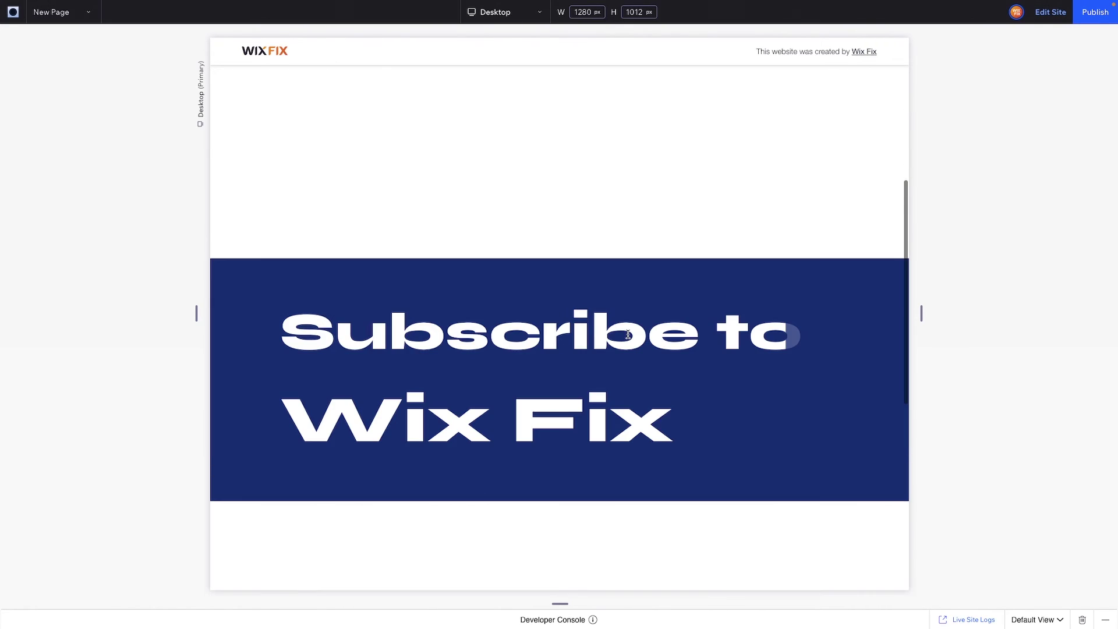
left_click(1050, 11)
Drag the Reveal's Animation area start to about 20%, spanning roughly 20–60%
left_click(1036, 223)
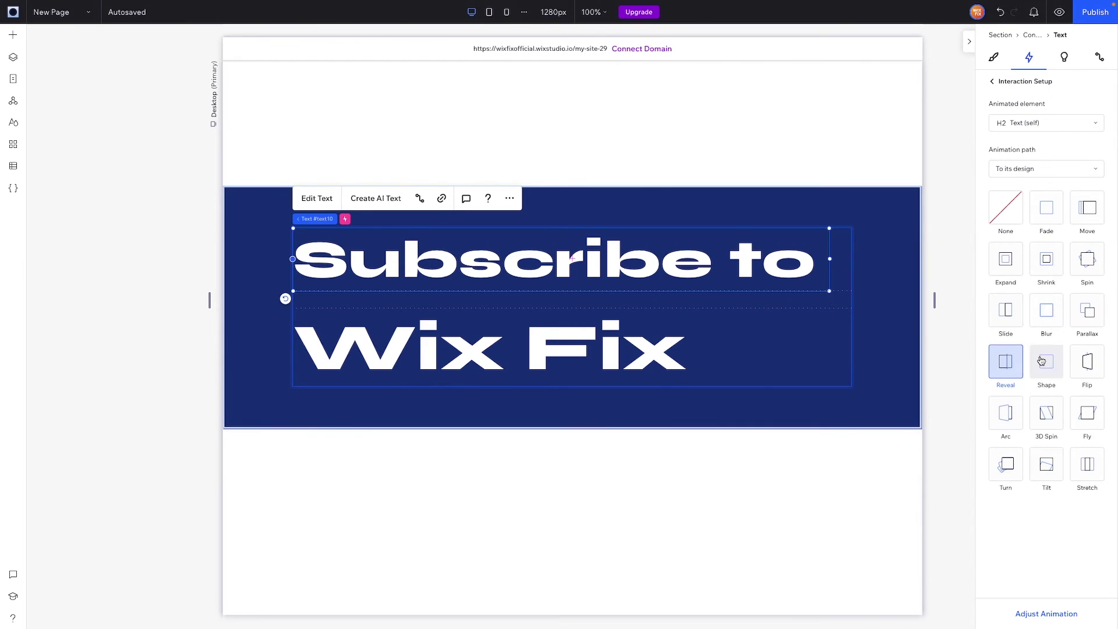
left_click(1042, 616)
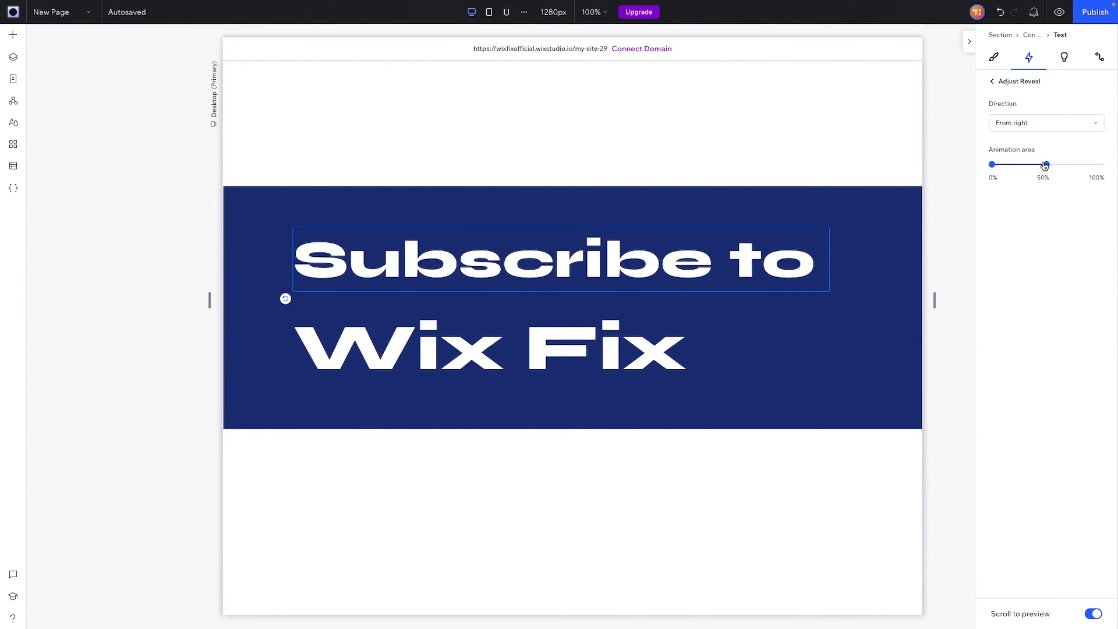
mouse_move(994, 168)
left_click_drag(993, 168, 1059, 169)
Add a scroll-triggered Reveal animation to the 'Wix Fix' heading
left_click(542, 345)
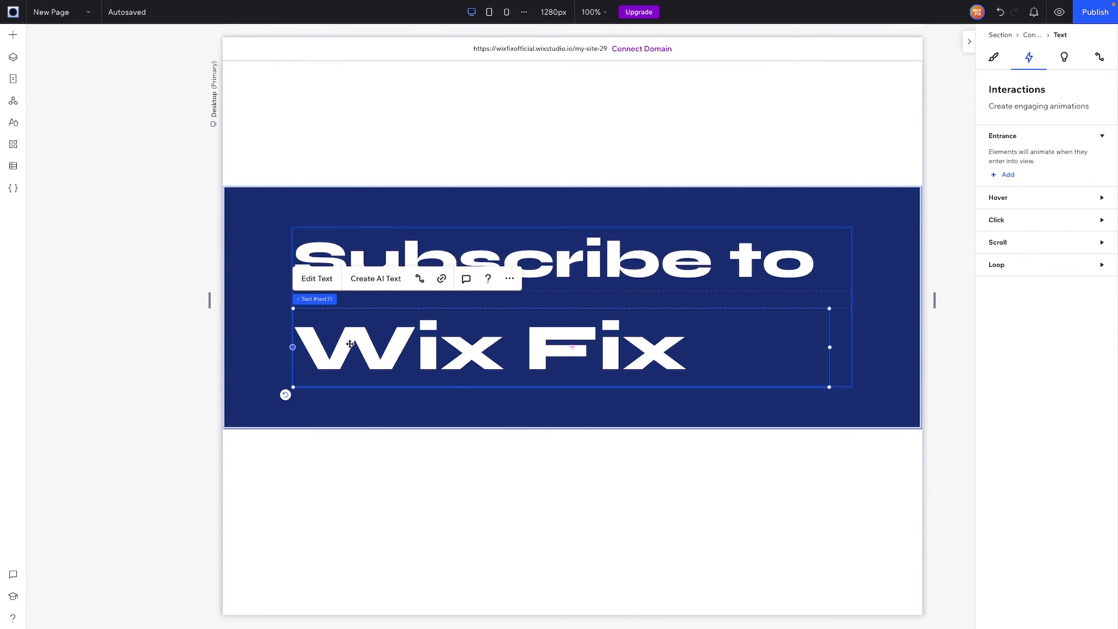
left_click(1011, 242)
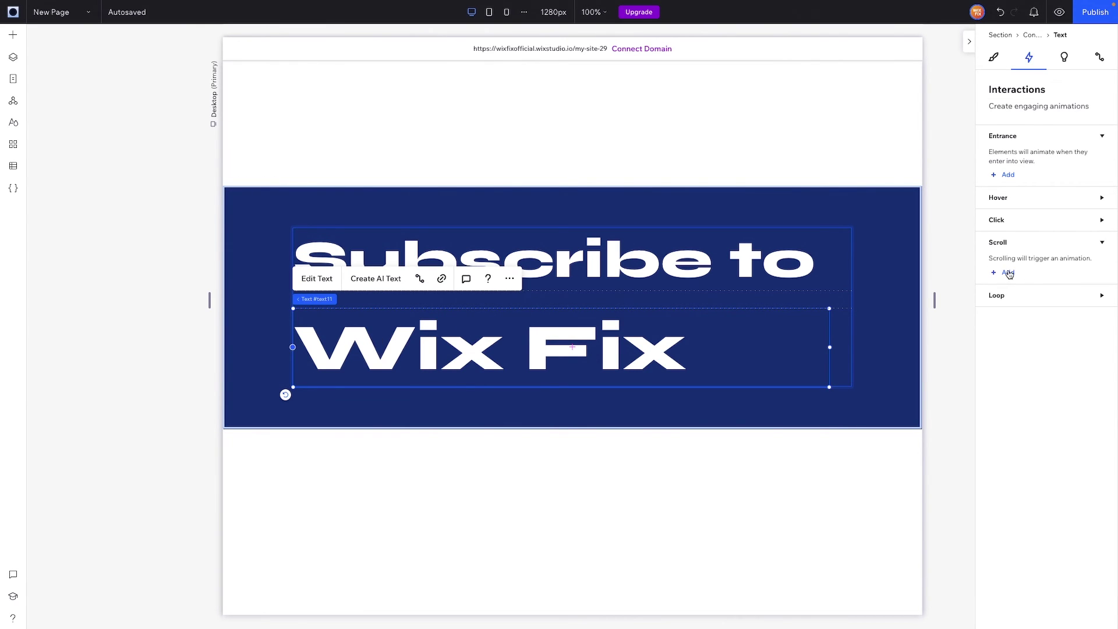
left_click(1008, 273)
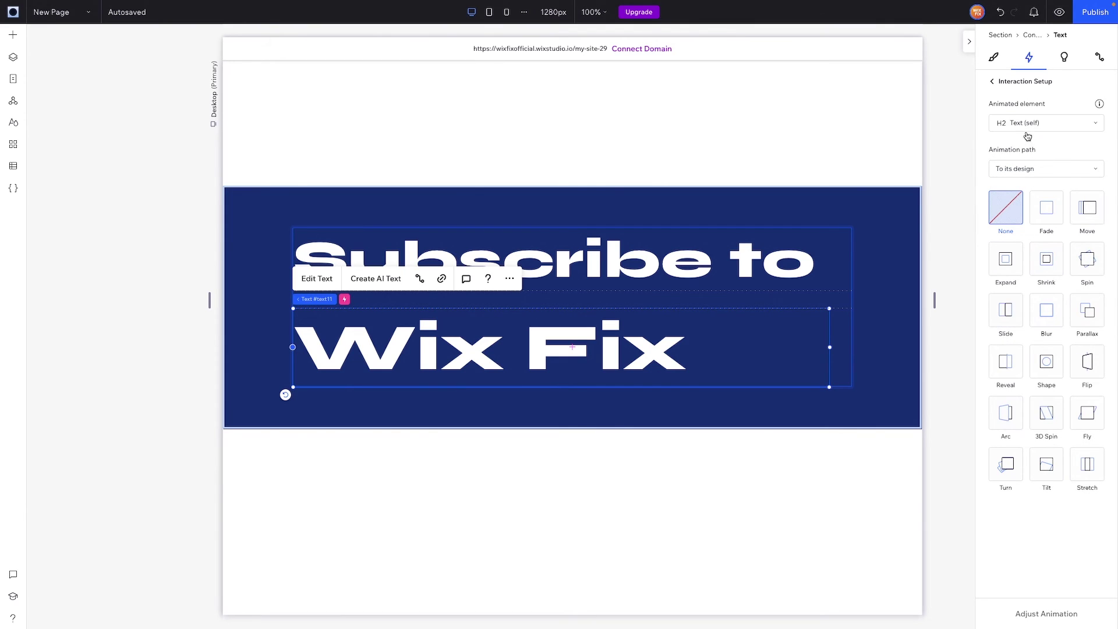
left_click(1006, 364)
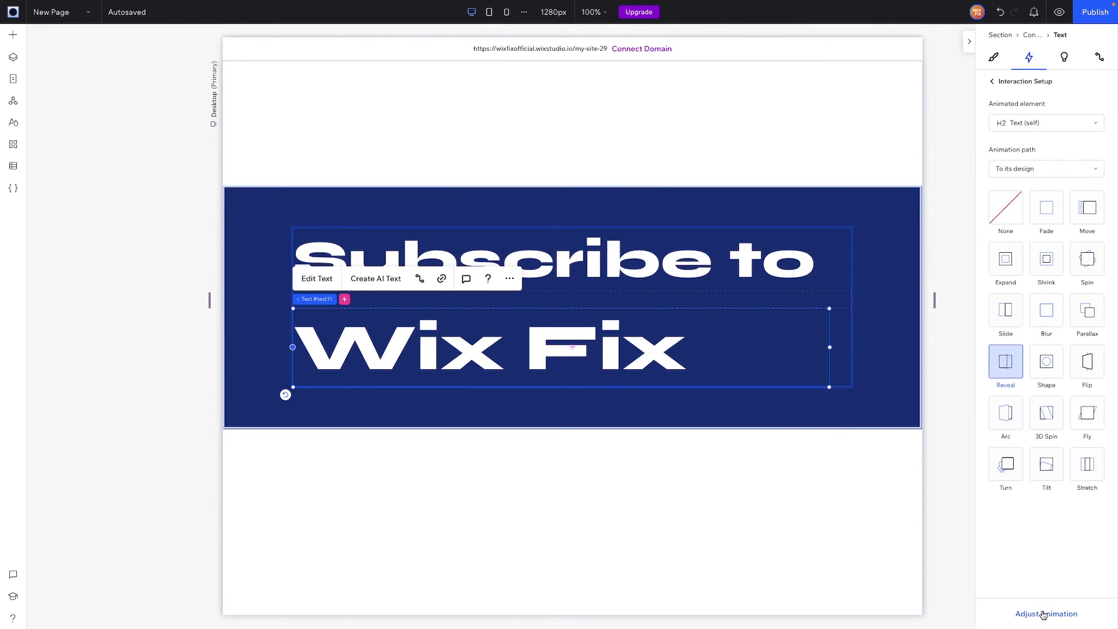
Make the Wix Fix reveal come From right, starting around 20%
left_click(1042, 613)
left_click(1022, 122)
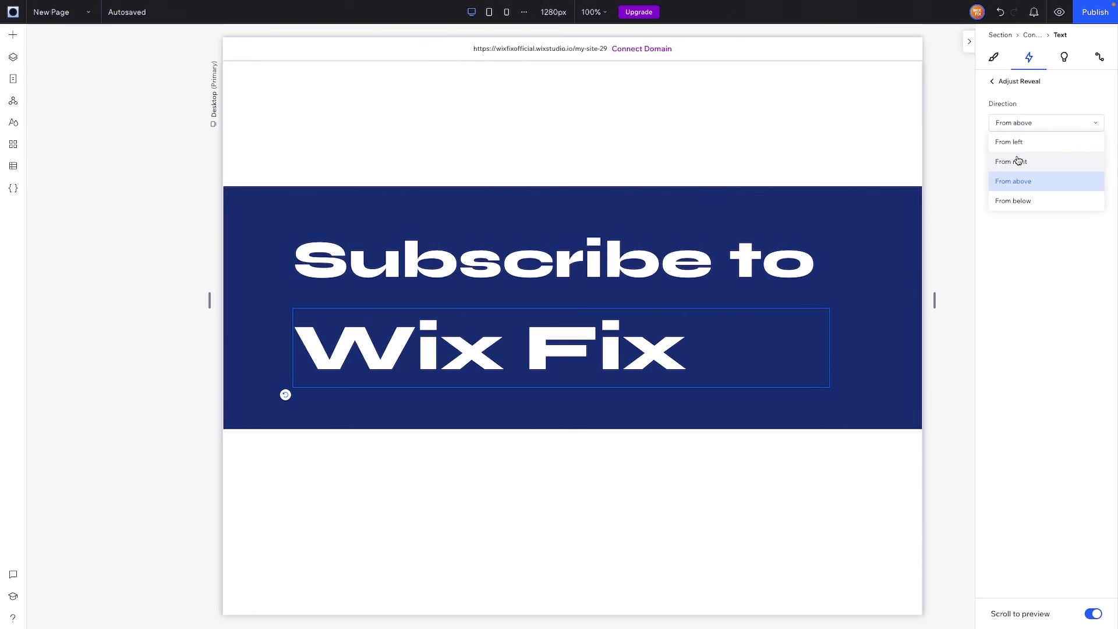
left_click(1020, 162)
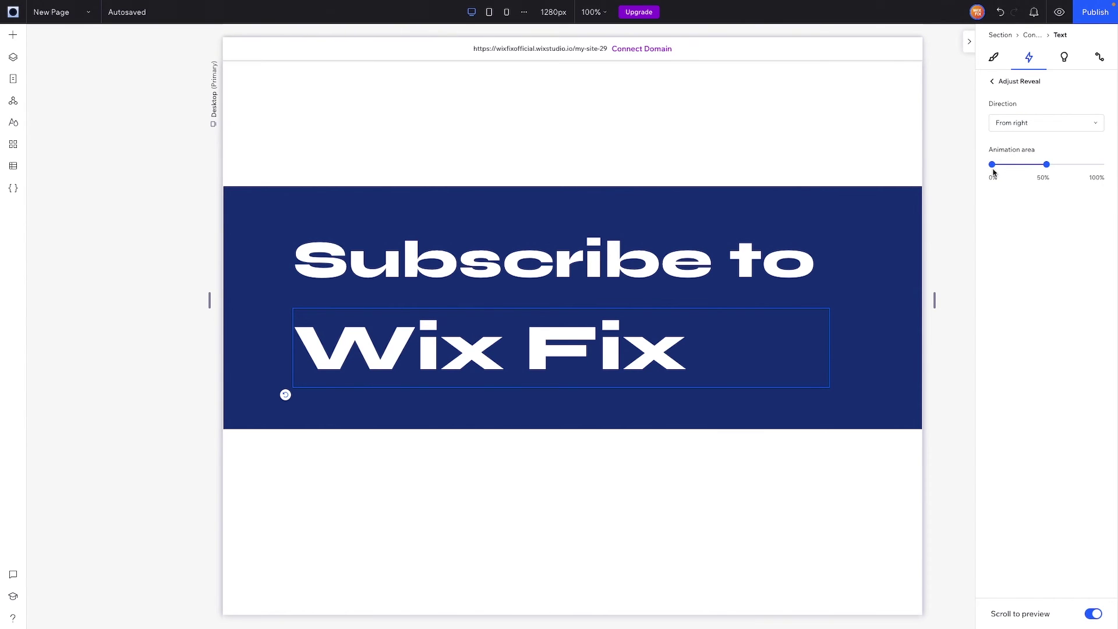
left_click_drag(992, 165, 1064, 168)
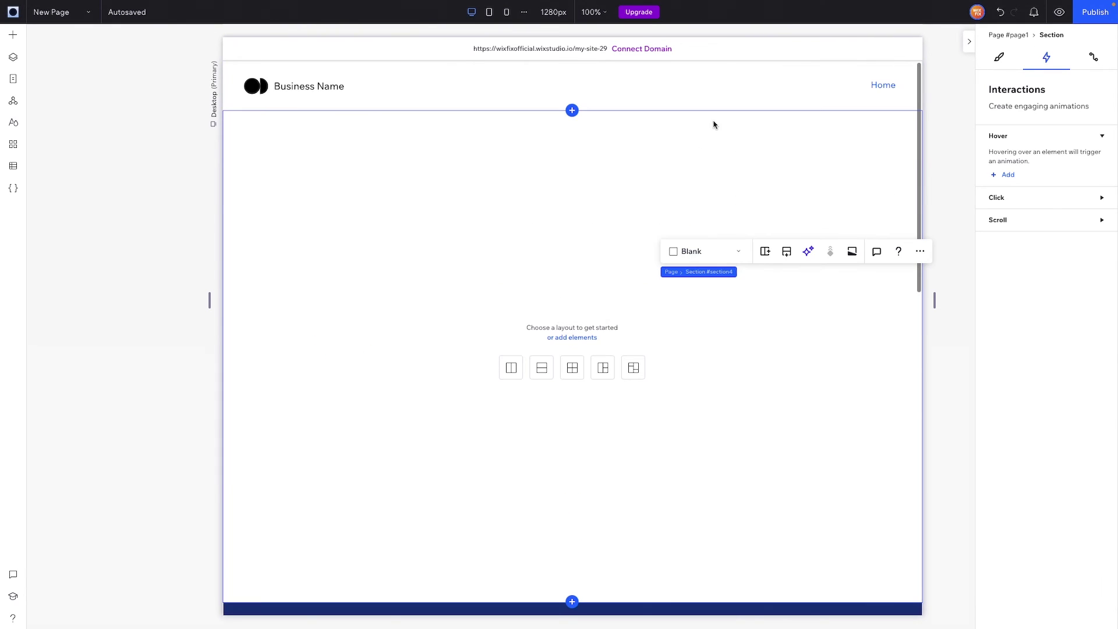
left_click(1059, 14)
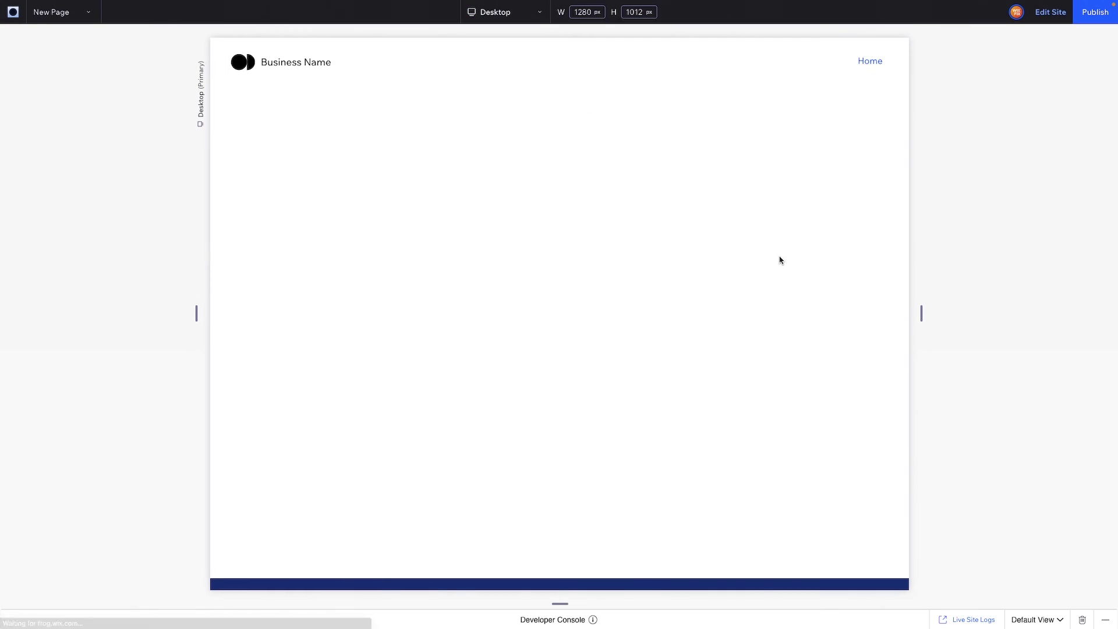
scroll(779, 257, "down", 5)
scroll(780, 256, "down", 5)
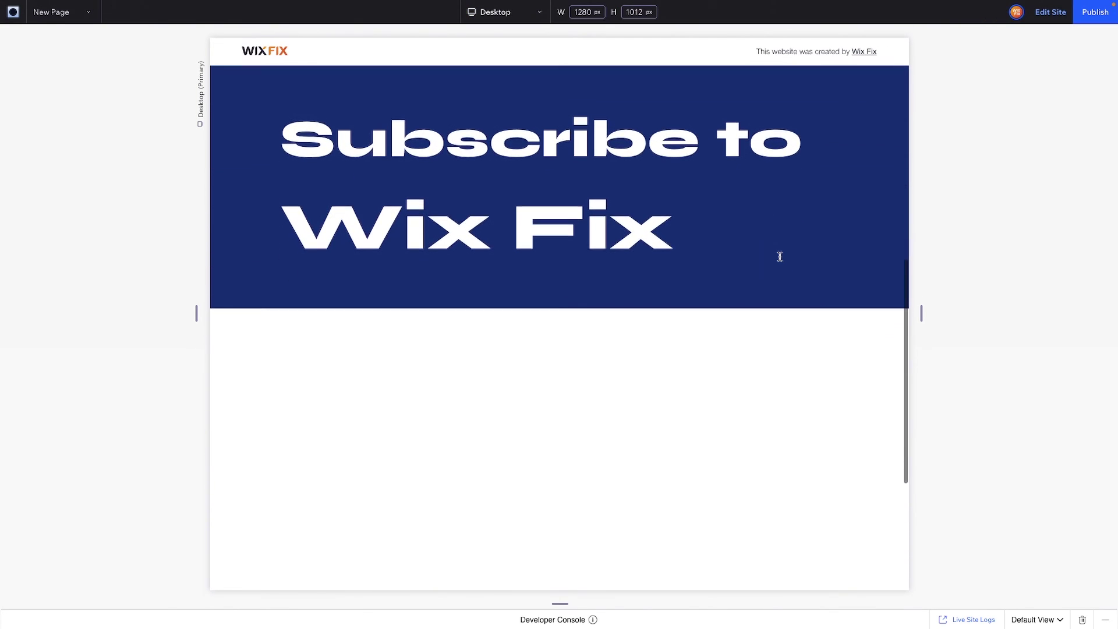
scroll(780, 258, "up", 5)
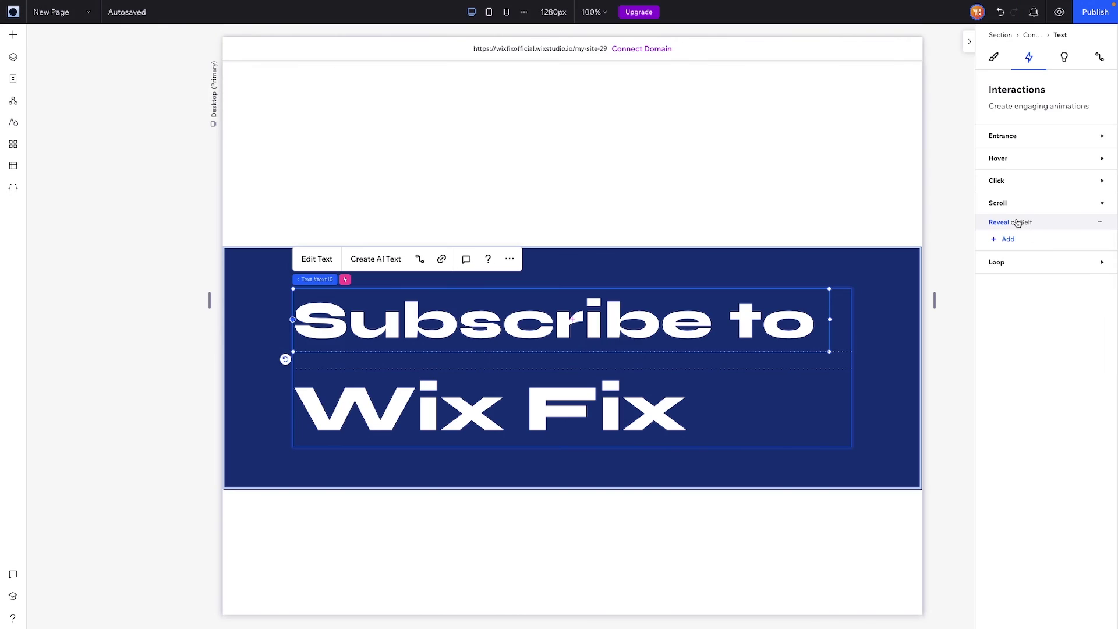
Move the 'Subscribe to' reveal's Animation area start to about 25%
left_click(1018, 224)
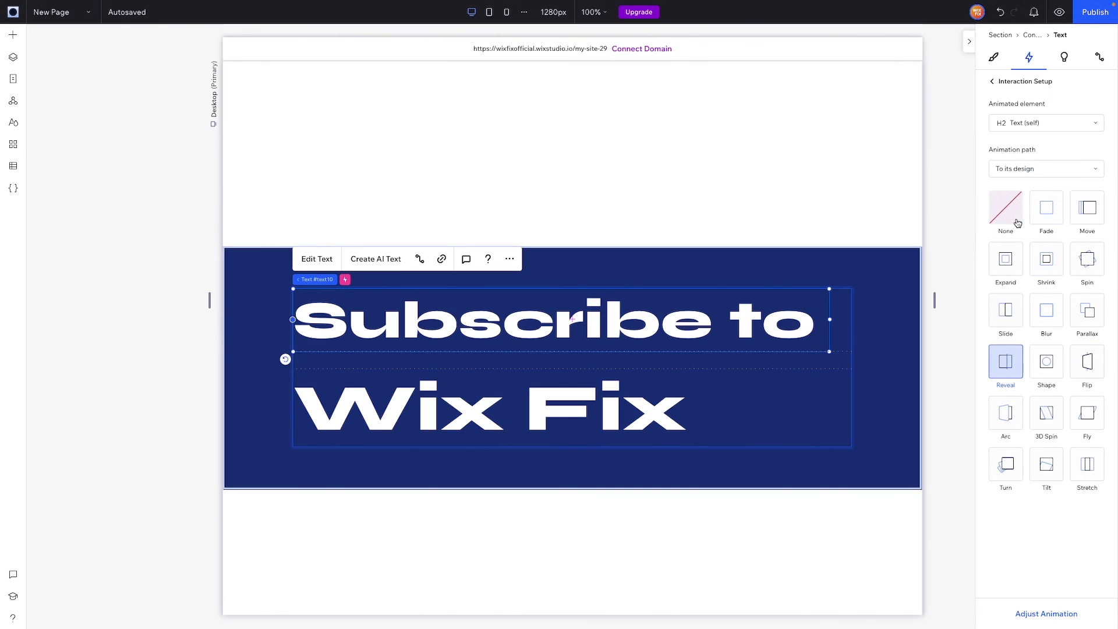
left_click(1036, 616)
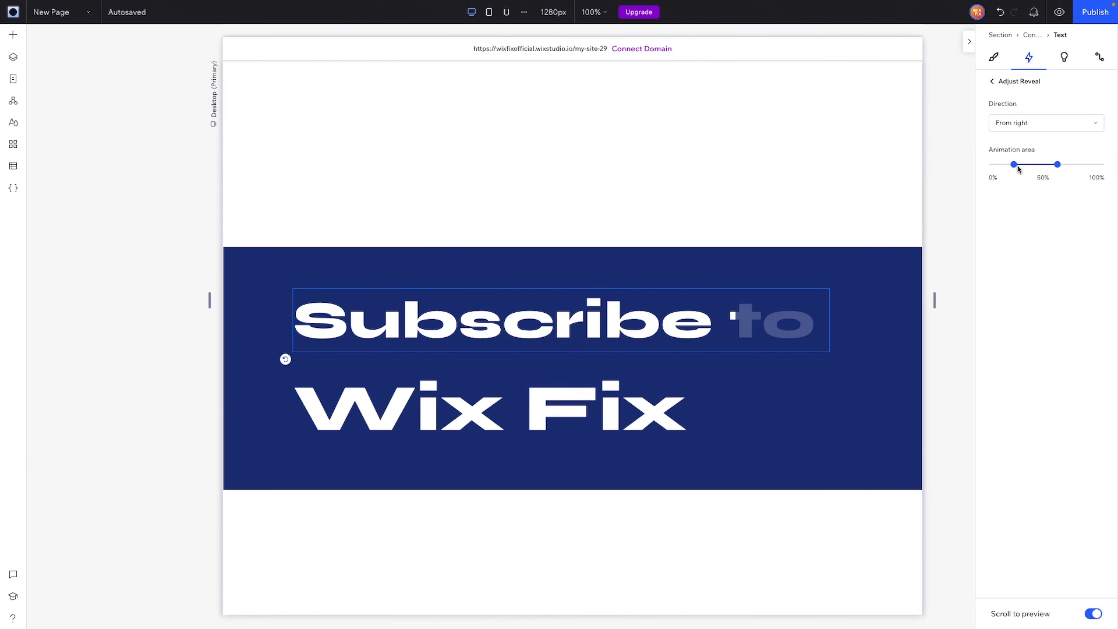
left_click_drag(1015, 165, 1066, 169)
Shift the 'Wix Fix' reveal later, to roughly 35–75% of the scroll
left_click(457, 395)
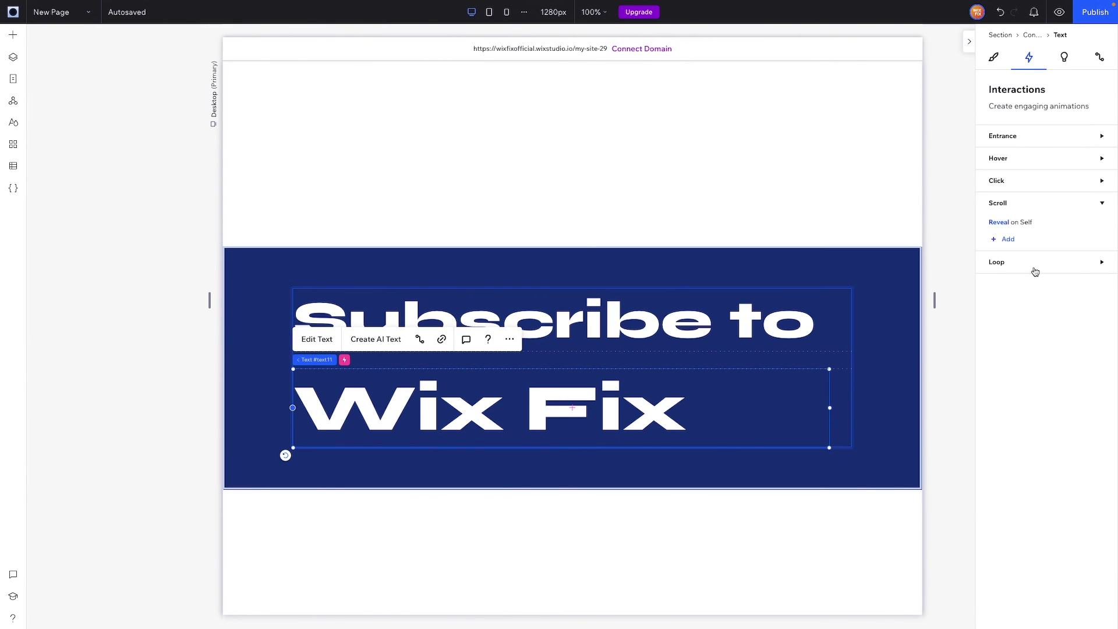
left_click(1024, 221)
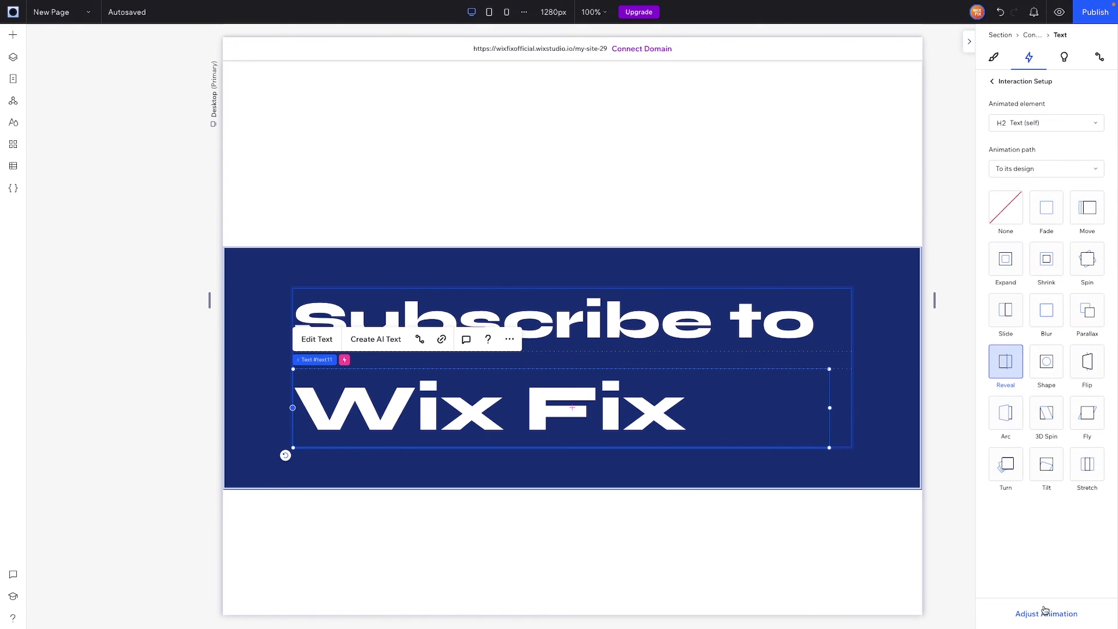
left_click(1045, 613)
left_click_drag(1013, 168, 1024, 168)
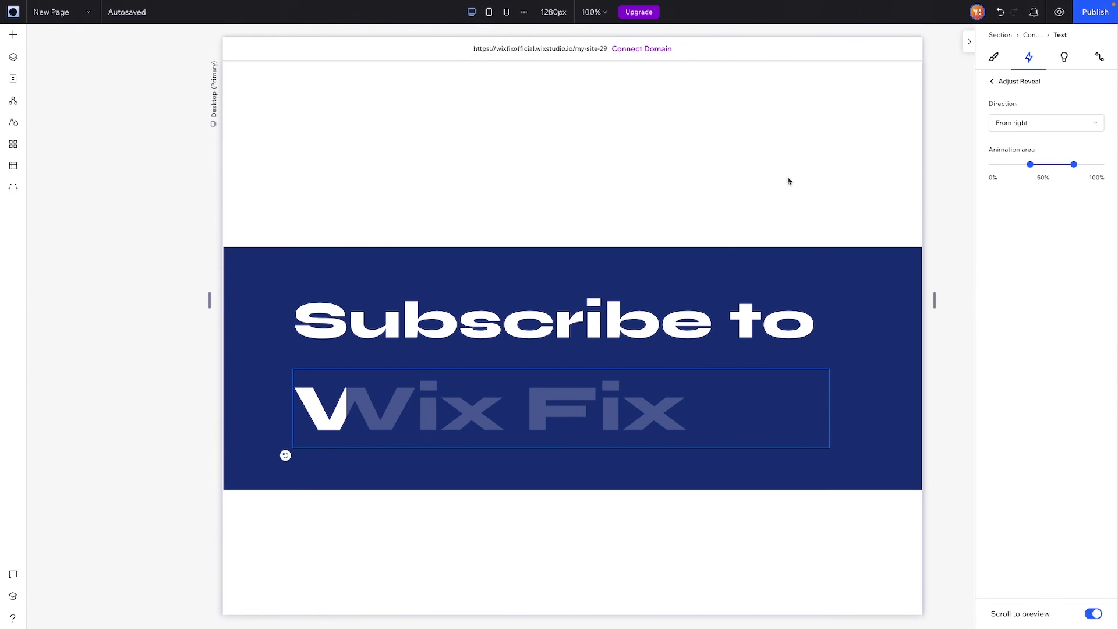
mouse_move(1099, 151)
scroll(657, 202, "up", 1)
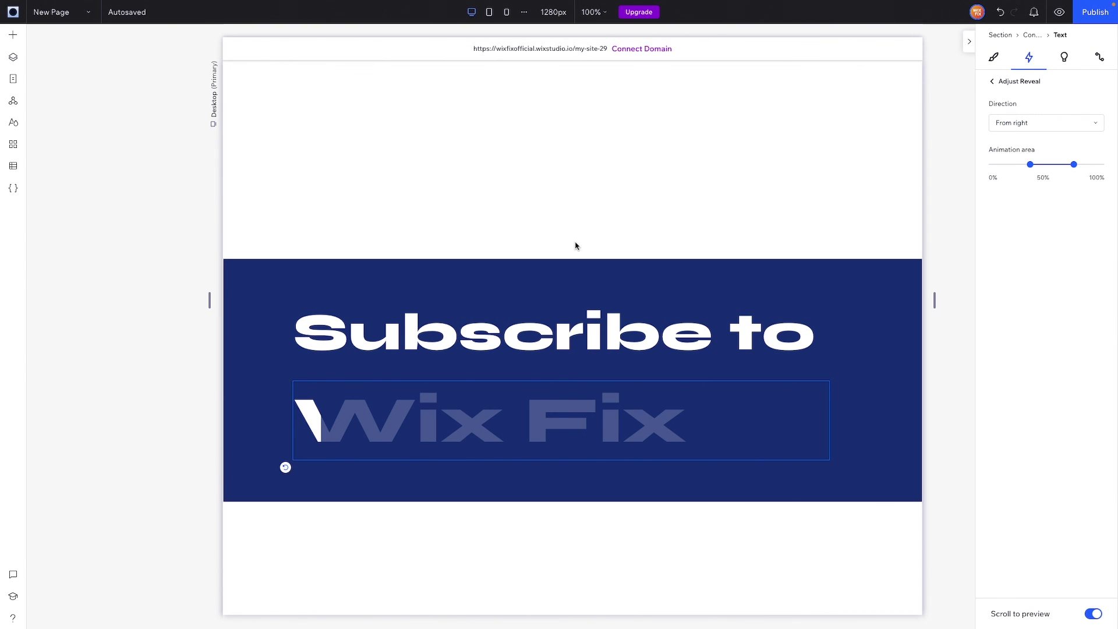
Preview the site and scroll past the banner's staggered reveals to the footer
left_click(1059, 12)
scroll(623, 220, "down", 6)
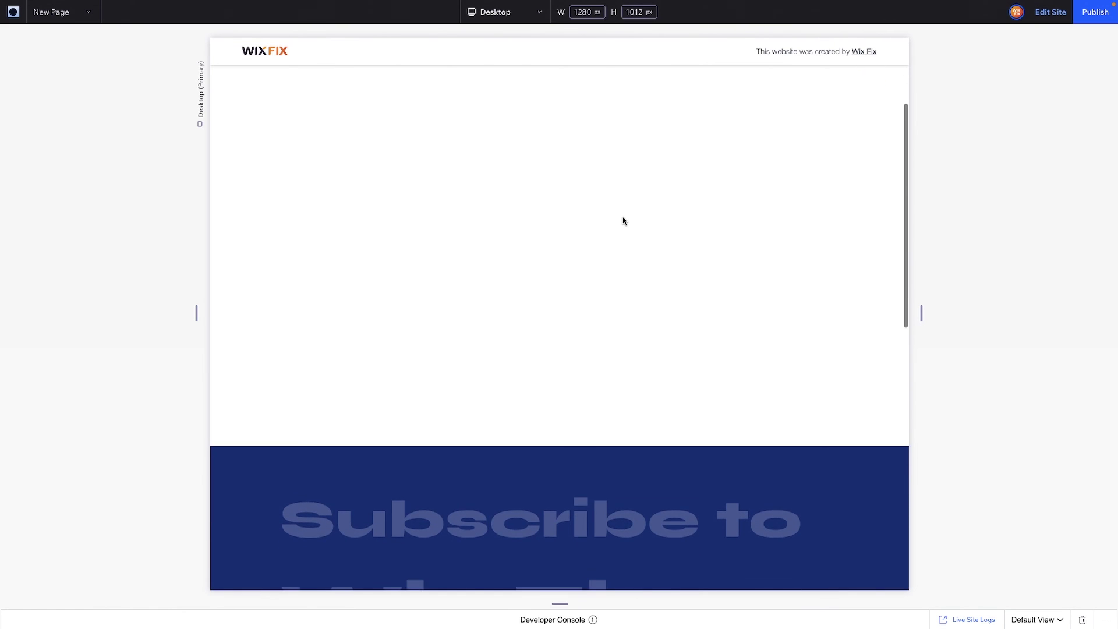
scroll(623, 221, "down", 7)
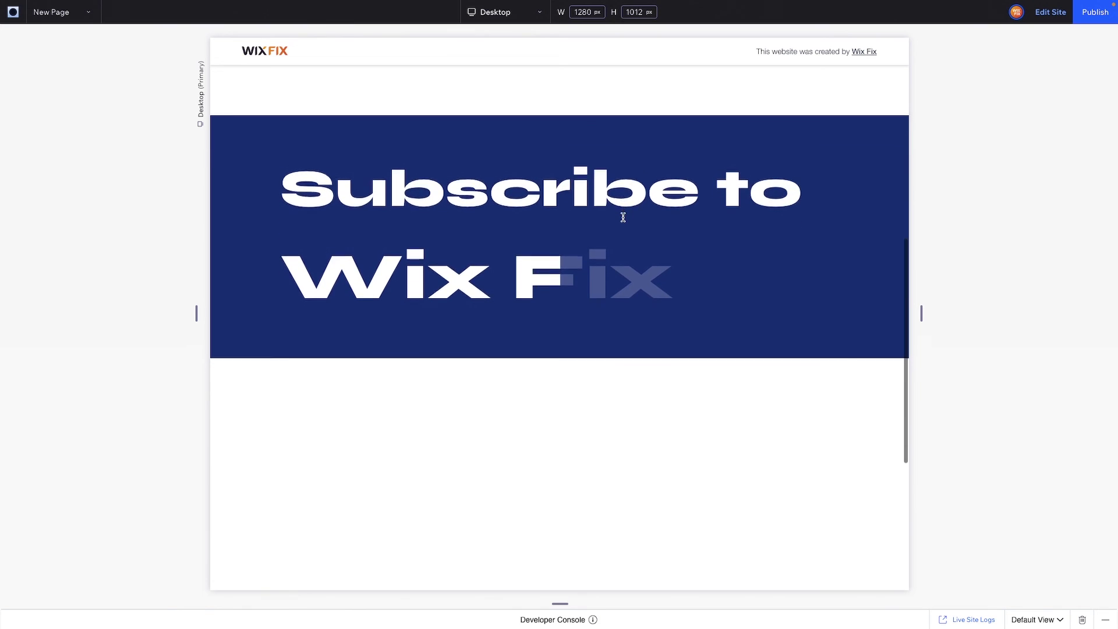
scroll(623, 221, "down", 3)
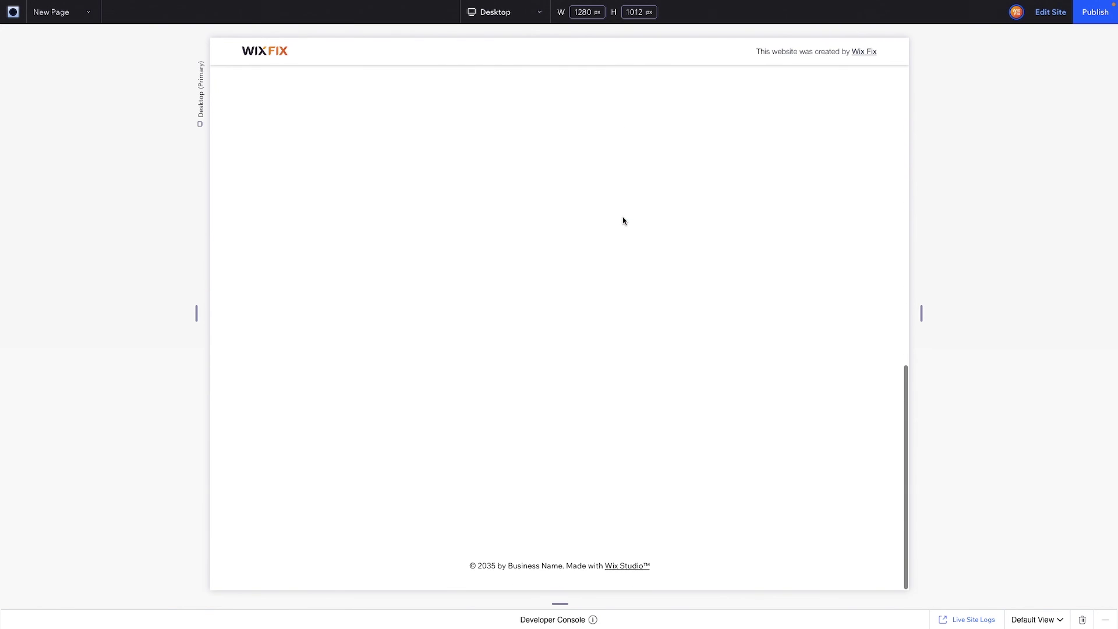